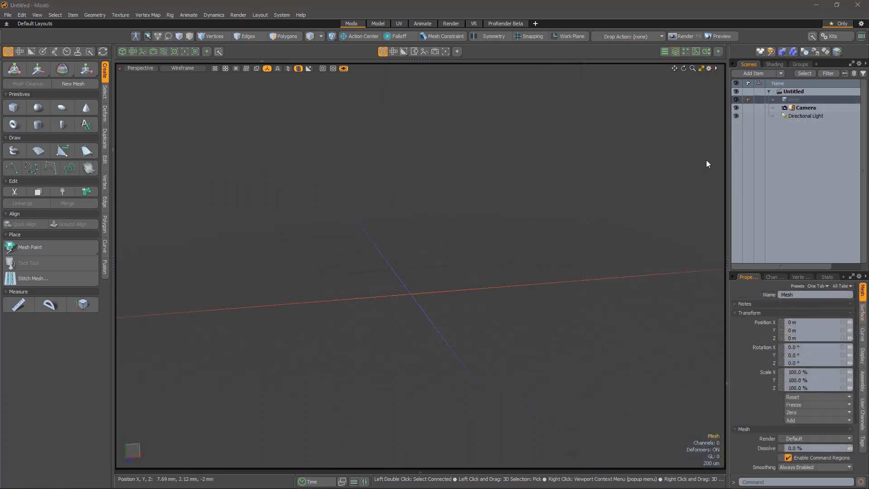
# - Rename the empty mesh item as Link Path
pyautogui.rightClick(793, 100)
pyautogui.click(783, 112)
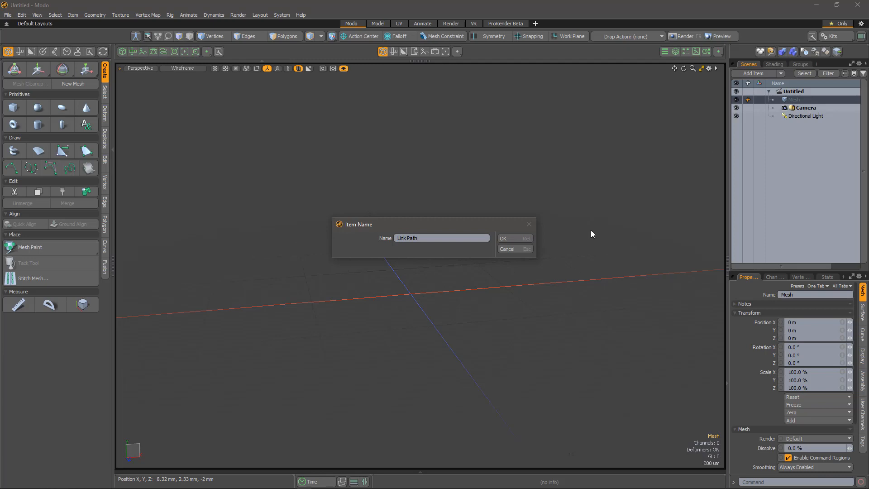
pyautogui.click(519, 238)
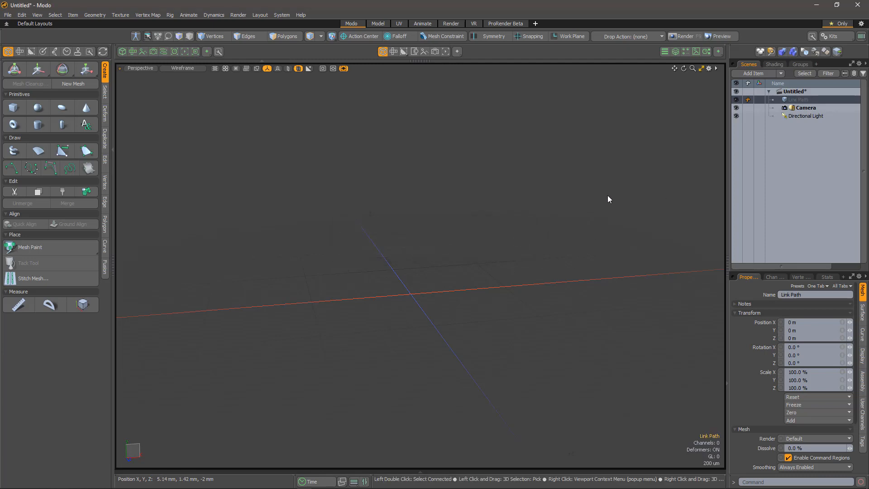
# - Show the mesh operations list and add a Cube operation to the Link Path mesh
pyautogui.click(675, 52)
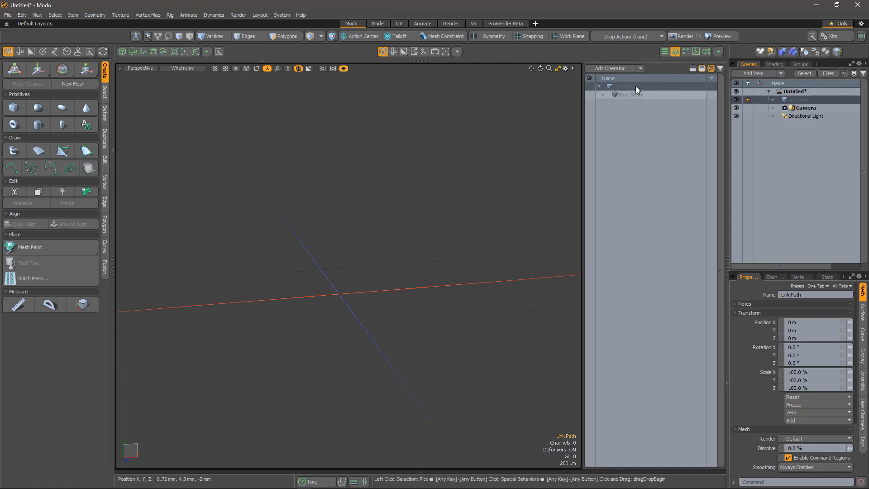
pyautogui.click(620, 70)
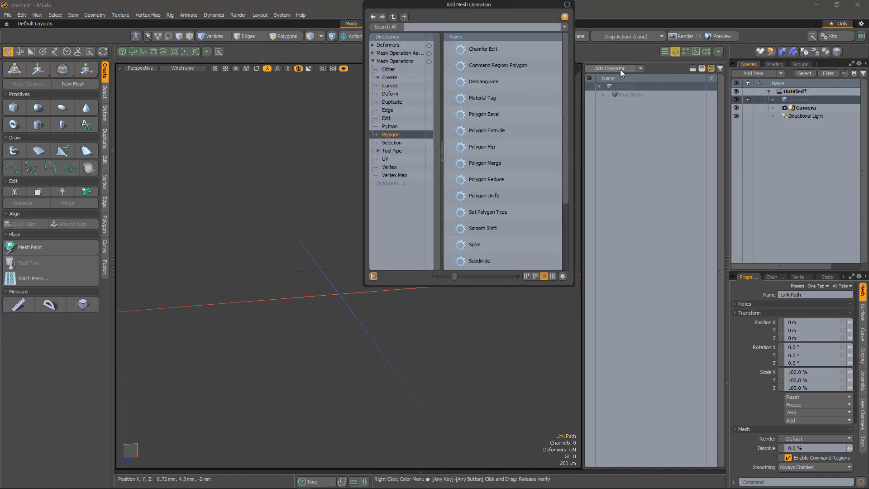
pyautogui.write('cube')
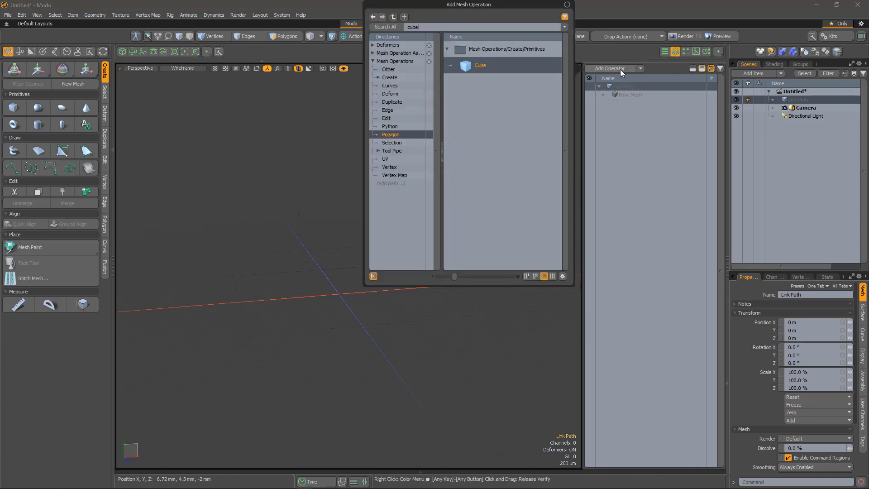
pyautogui.press('Return')
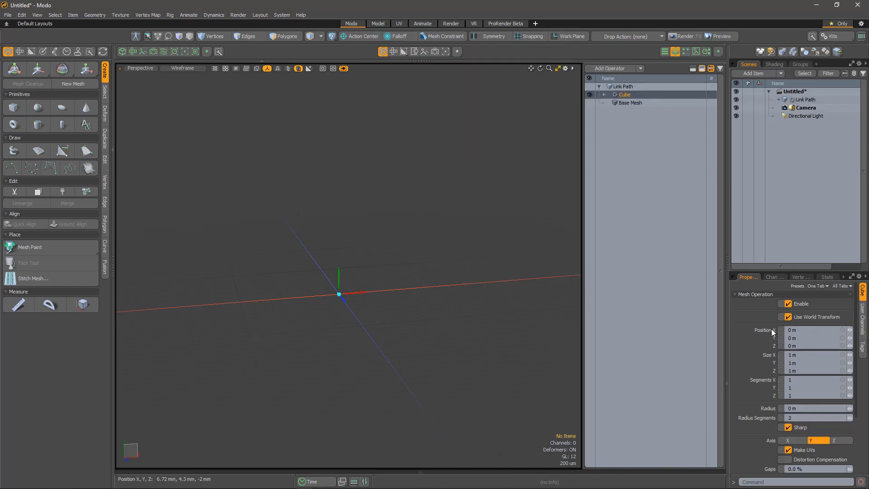
# - Flatten the procedural cube by setting its size to 6 mm in X, 8 mm in Y and 0 m in Z
pyautogui.click(789, 370)
pyautogui.write('0')
pyautogui.press('Tab')
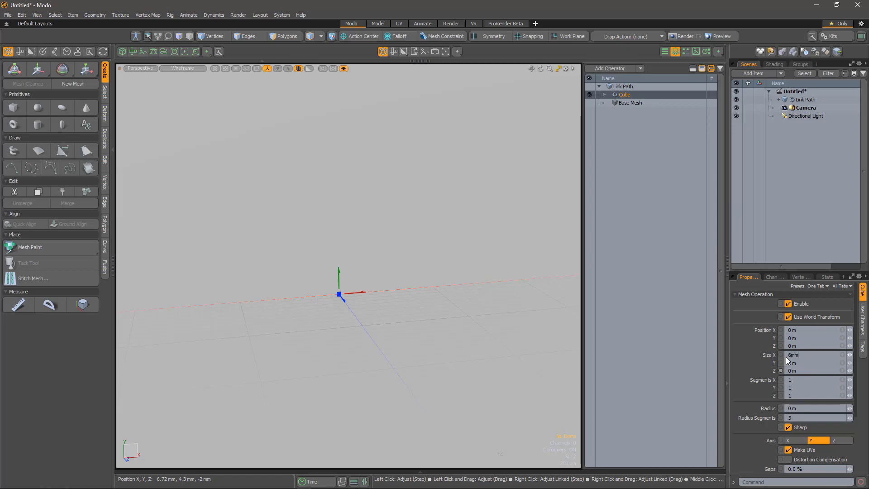
pyautogui.press('Return')
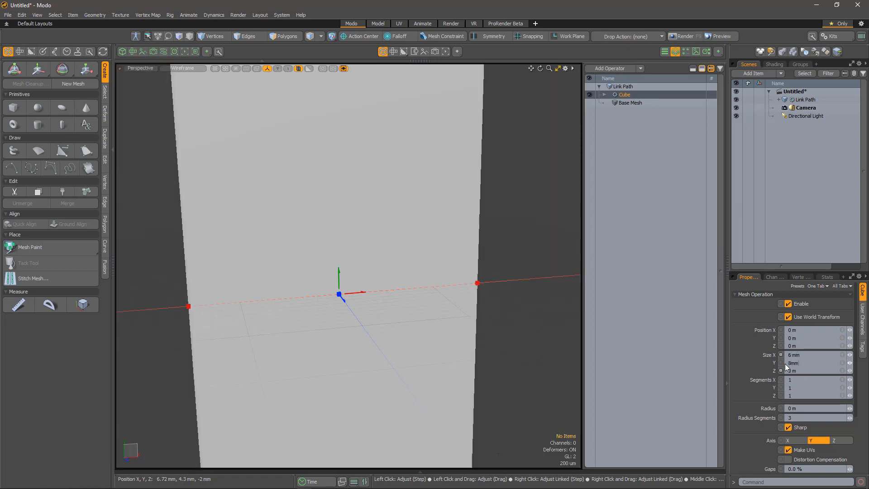
pyautogui.press('Return')
# - Reduce the flat cube's size to 4 mm in X and 6 mm in Y
pyautogui.scroll(-5, 456, 330)
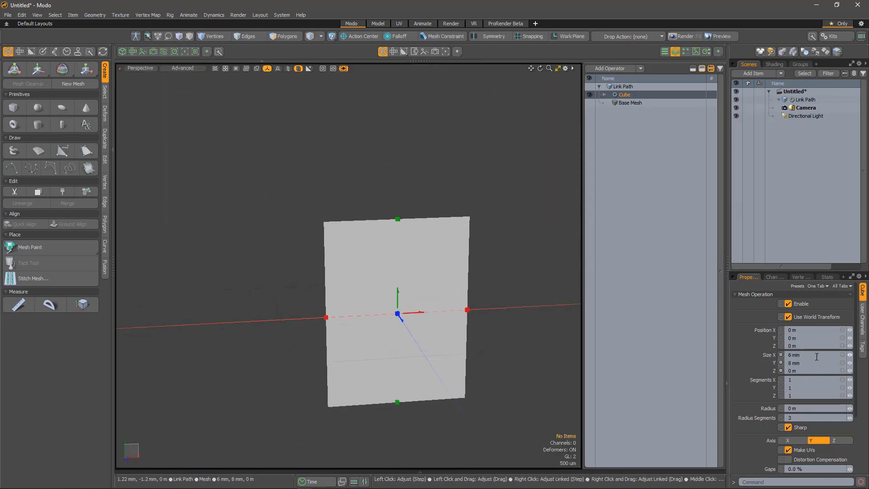
pyautogui.write('4mm')
pyautogui.press('Tab')
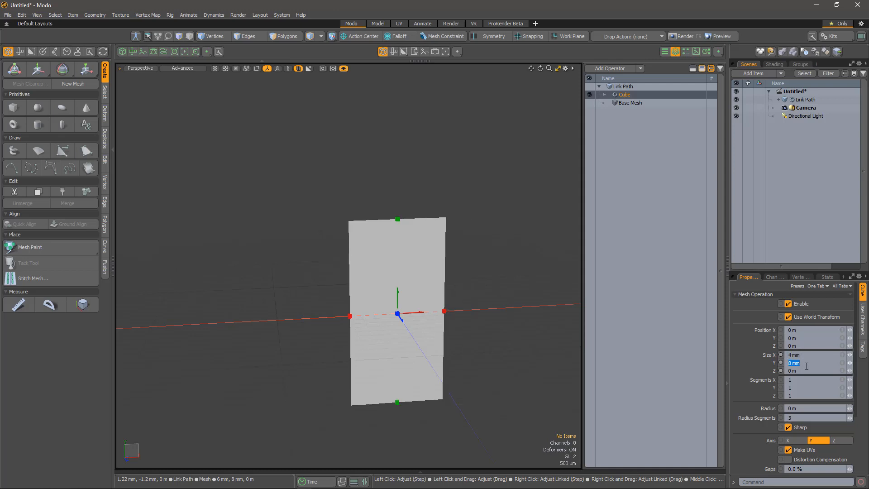
pyautogui.write('6mm')
pyautogui.press('Tab')
# - Round the cube's corners with a 1 mm radius and 5 radius segments, and set its Y segments to 16
pyautogui.moveTo(849, 408); pyautogui.dragTo(852, 409)
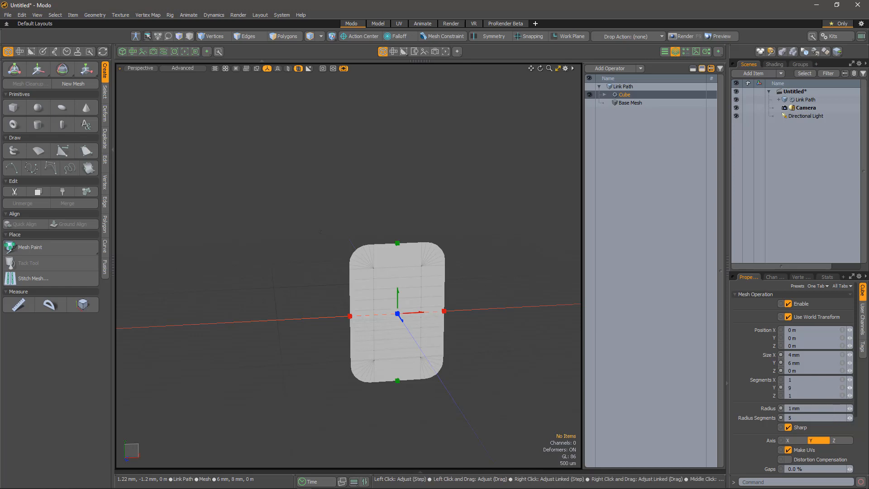
pyautogui.click(849, 388)
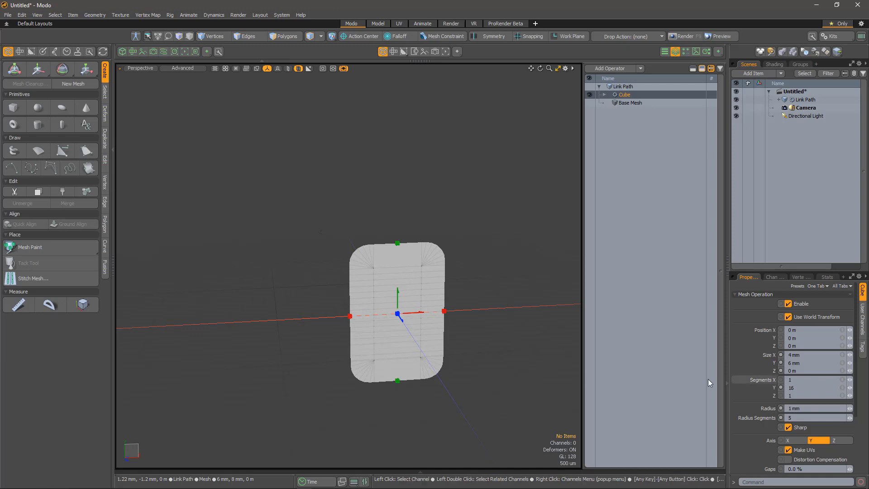
pyautogui.moveTo(463, 334)
pyautogui.keyDown('alt'); pyautogui.mouseDown()
pyautogui.moveTo(481, 287)
pyautogui.moveTo(463, 334)
pyautogui.mouseUp(); pyautogui.keyUp('alt')
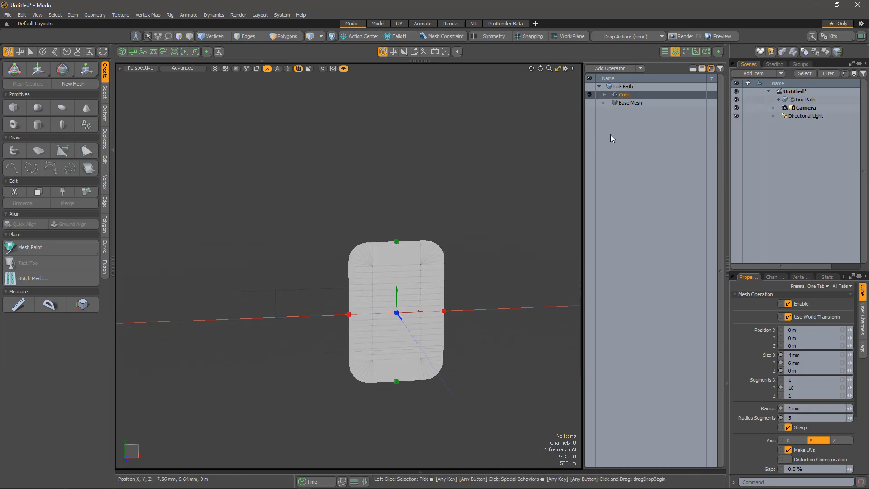
# - Add a Transform Effector deformer above the Cube operation in the Link Path stack
pyautogui.click(610, 70)
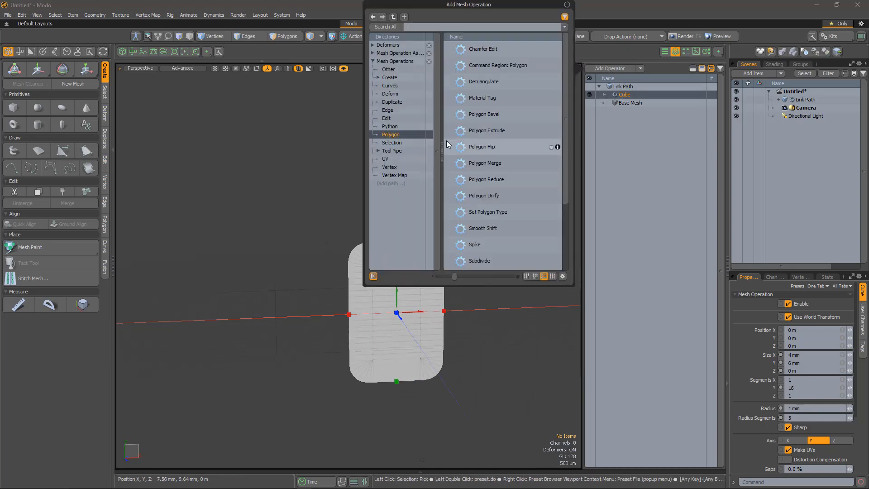
pyautogui.write('tran')
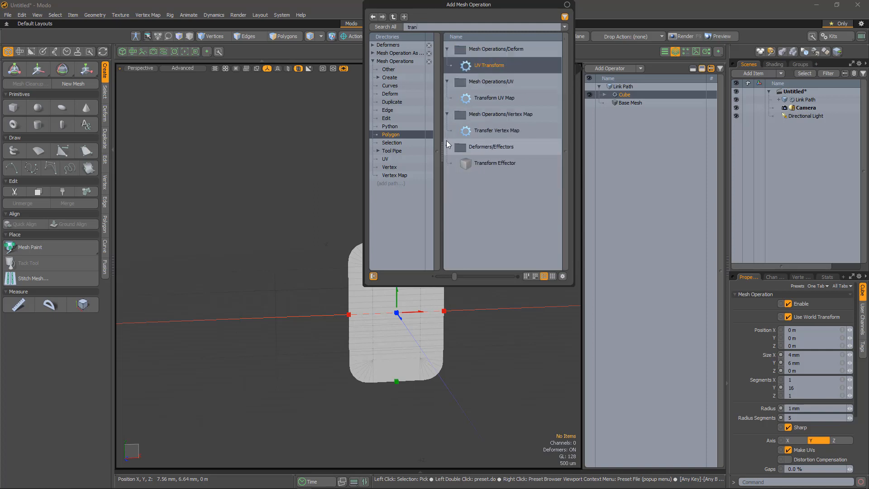
pyautogui.click(493, 165)
pyautogui.doubleClick(492, 164)
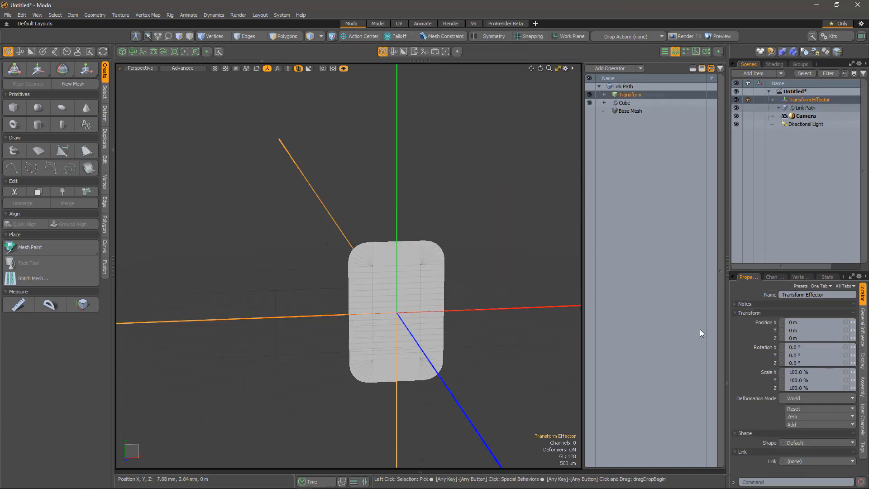
# - Add a Linear Falloff to the Transform deformer
pyautogui.click(604, 94)
pyautogui.click(610, 111)
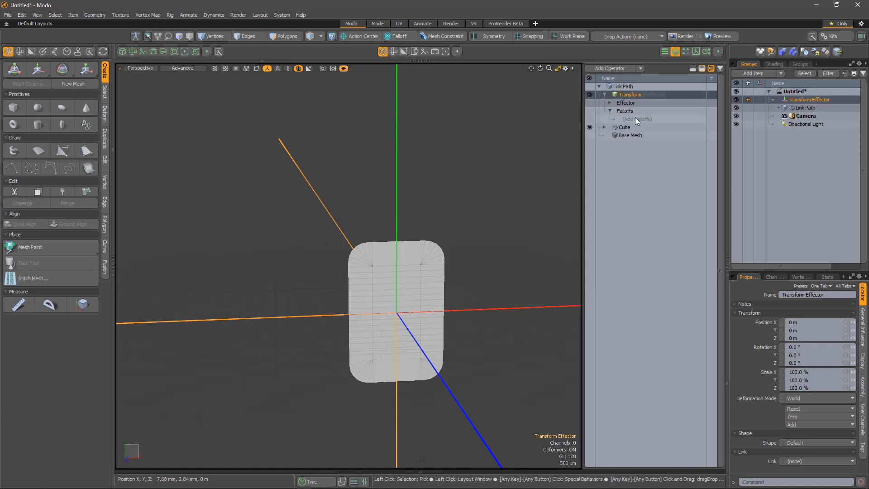
pyautogui.click(634, 119)
pyautogui.doubleClick(529, 178)
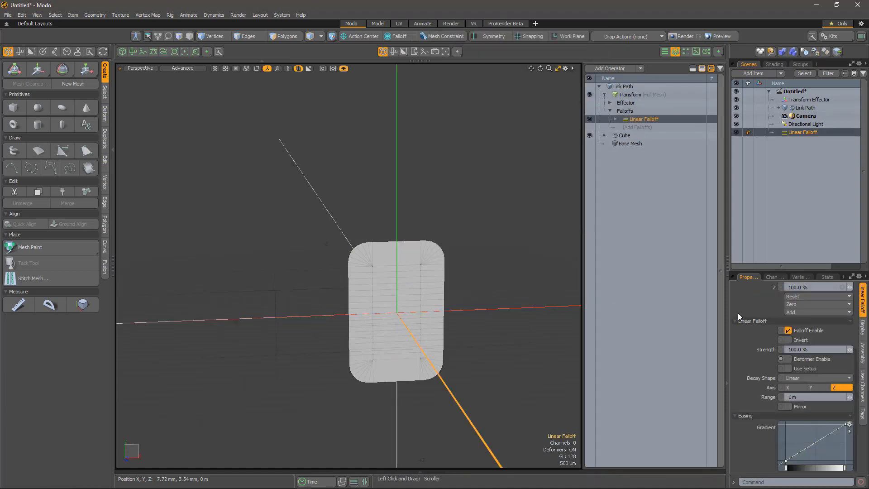
# - Set the linear falloff's axis to Y with a 2.5 mm range and enable Mirror
pyautogui.click(813, 388)
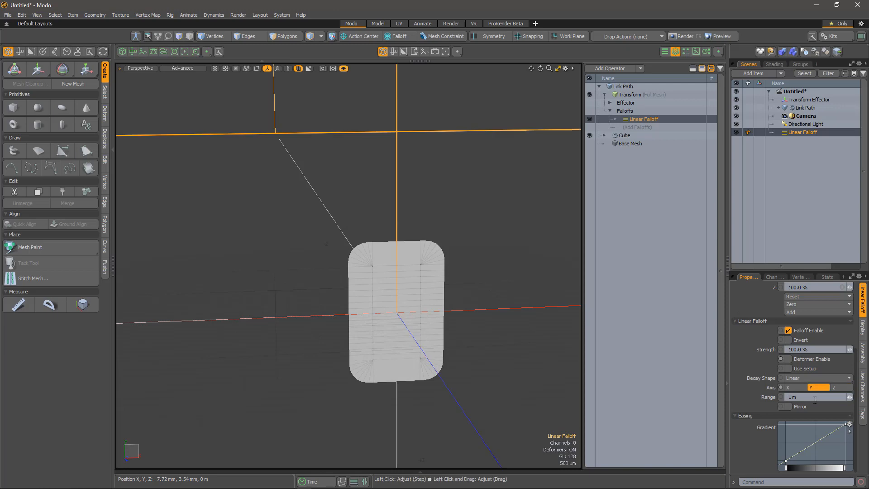
pyautogui.click(783, 398)
pyautogui.write('4')
pyautogui.press('Return')
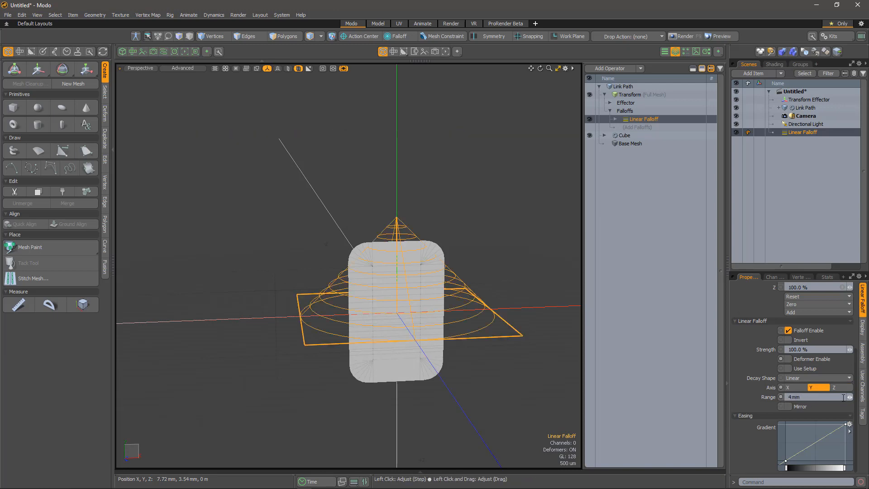
pyautogui.moveTo(850, 398); pyautogui.dragTo(841, 397)
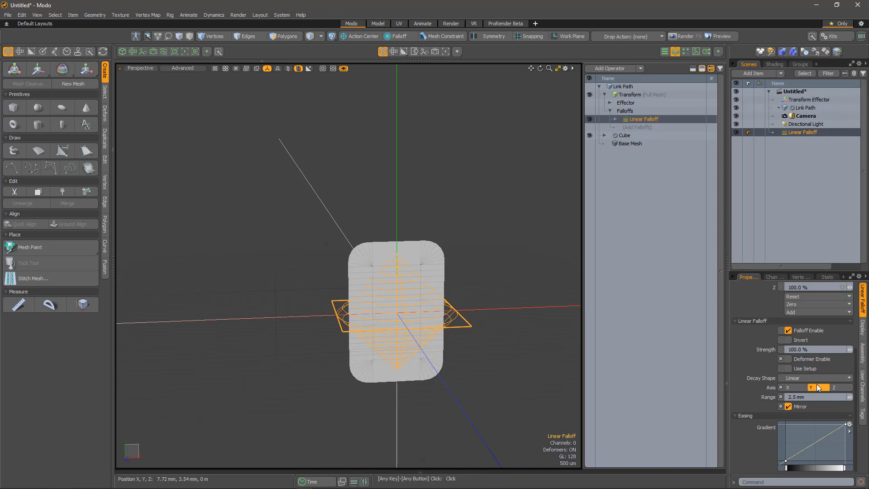
# - Pinch the shape's middle by scaling the Transform Effector to about 58% in X
pyautogui.click(610, 102)
pyautogui.click(637, 110)
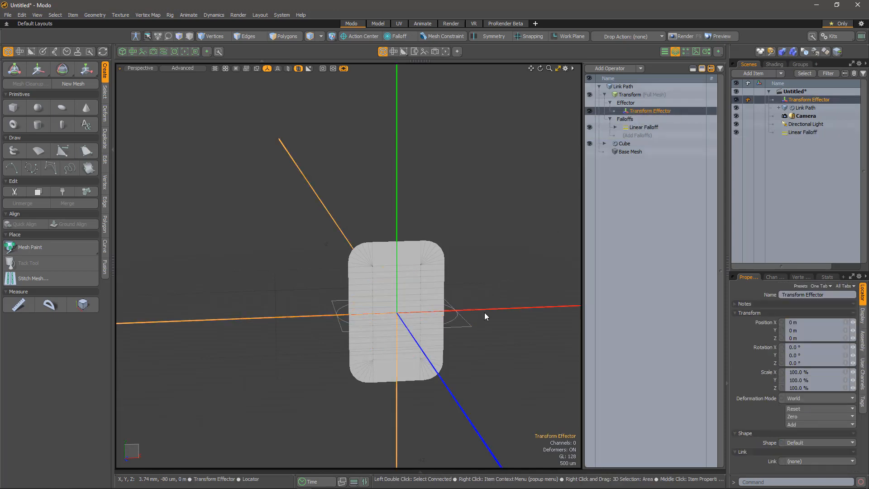
pyautogui.press('y')
pyautogui.moveTo(441, 316); pyautogui.dragTo(420, 313)
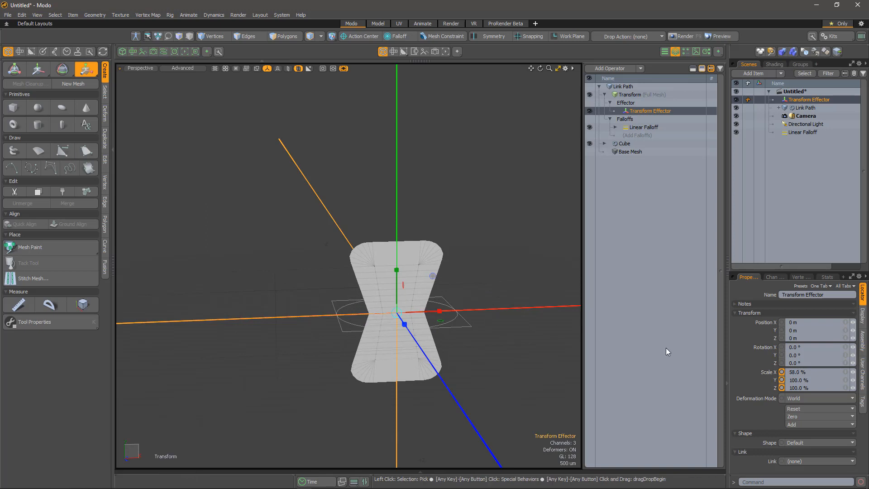
# - Set the linear falloff's decay shape to Smooth and leave the transform tool
pyautogui.click(640, 128)
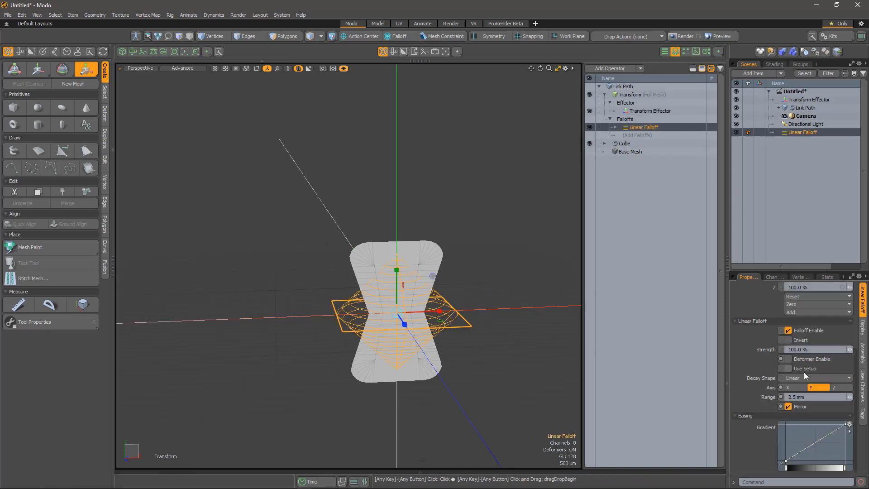
pyautogui.click(834, 379)
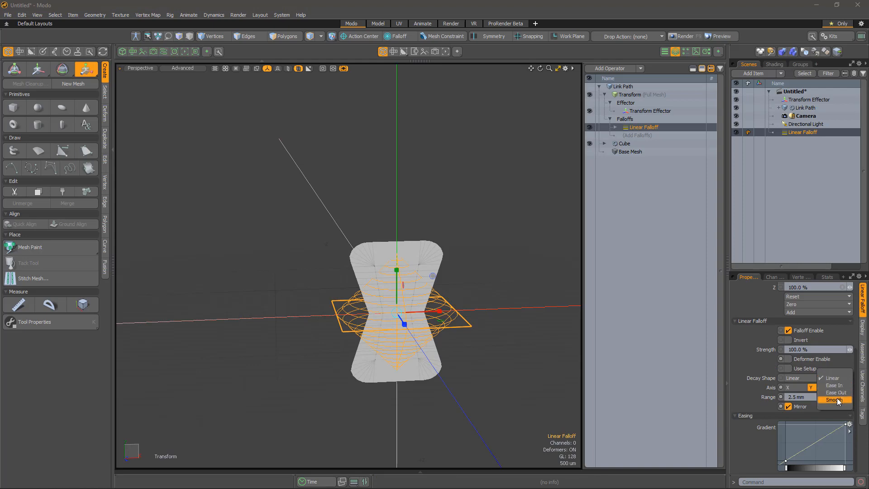
pyautogui.click(837, 400)
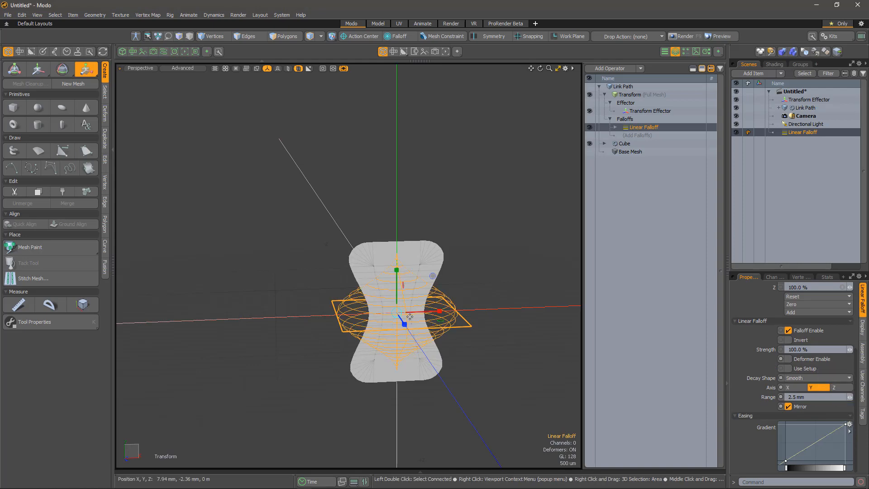
pyautogui.keyDown('alt'); pyautogui.moveTo(418, 334); pyautogui.dragTo(468, 306); pyautogui.keyUp('alt')
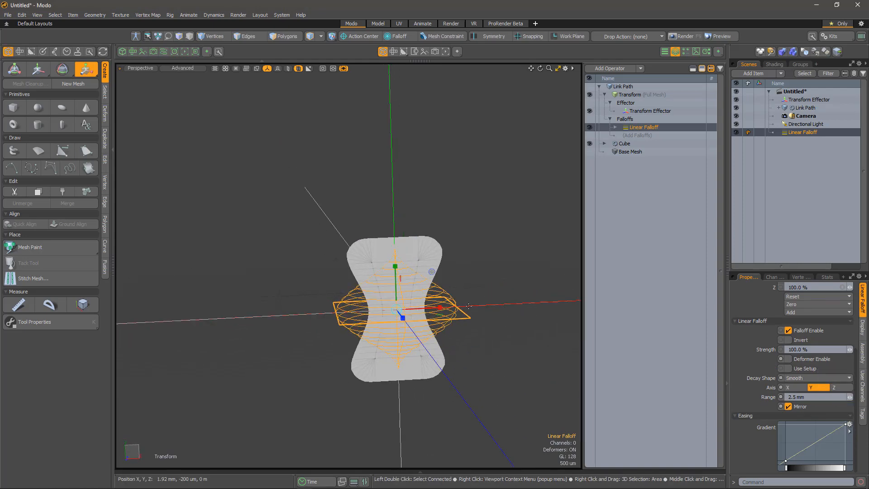
pyautogui.press('q')
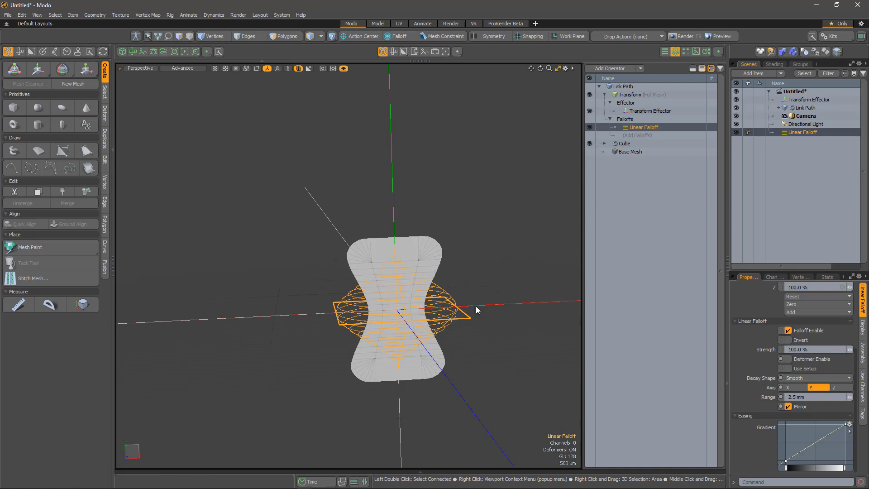
pyautogui.moveTo(477, 310)
pyautogui.keyDown('alt'); pyautogui.mouseDown()
pyautogui.moveTo(470, 315)
pyautogui.moveTo(480, 305)
pyautogui.mouseUp(); pyautogui.keyUp('alt')
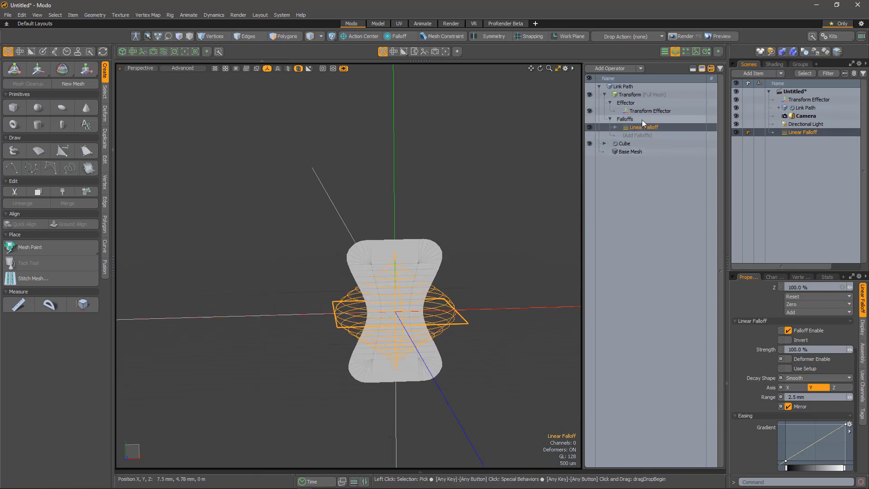
# - Add an Edges to Curves operation above the Transform deformer, with curve type Spline Curve and Delete Geometry enabled
pyautogui.click(630, 95)
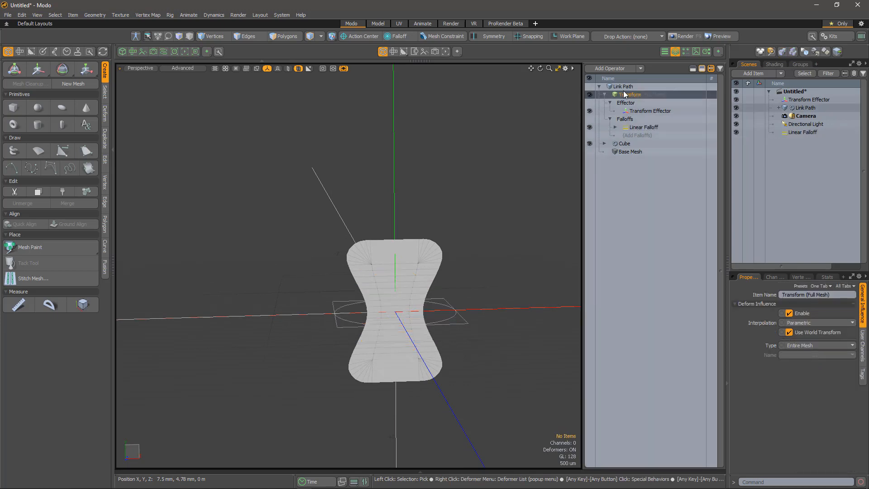
pyautogui.click(615, 69)
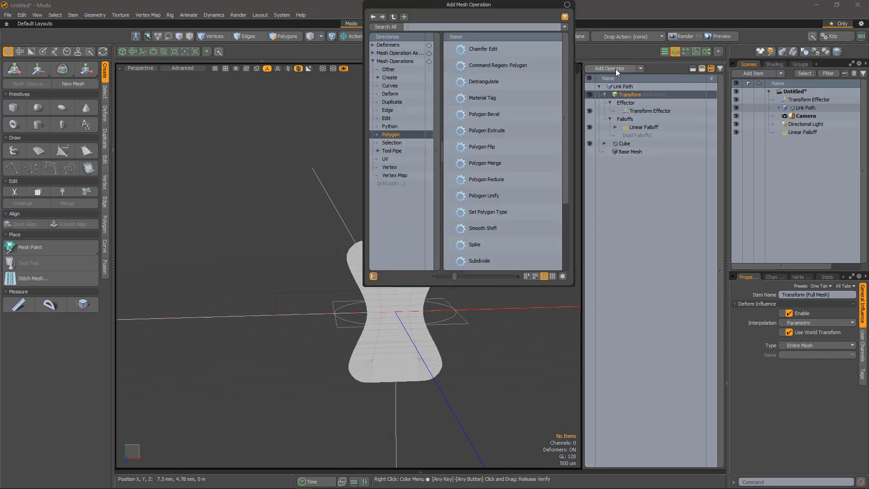
pyautogui.write('curves')
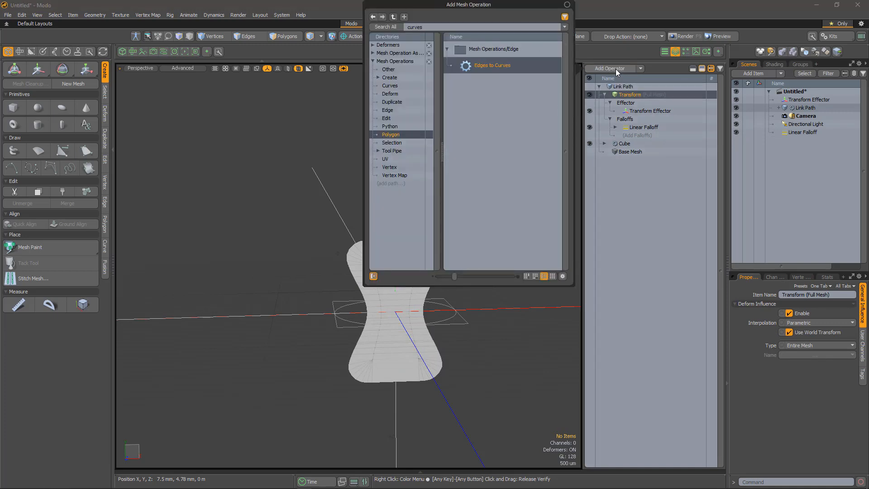
pyautogui.doubleClick(498, 65)
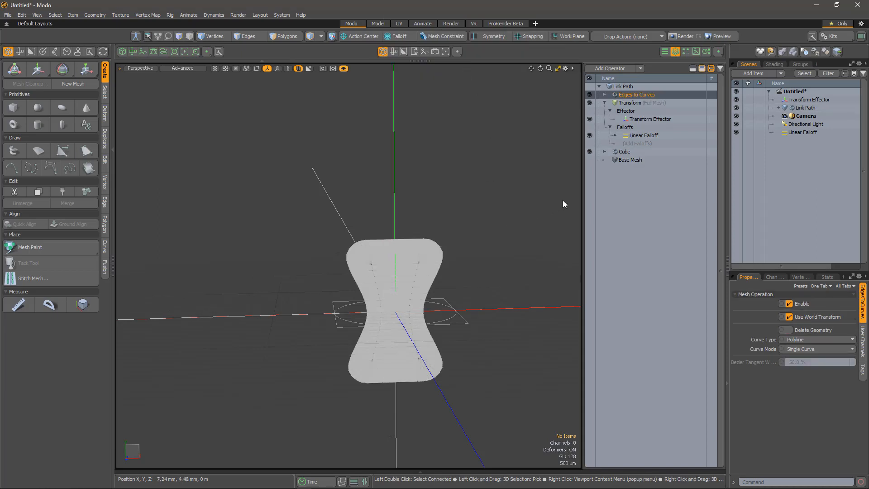
pyautogui.click(817, 340)
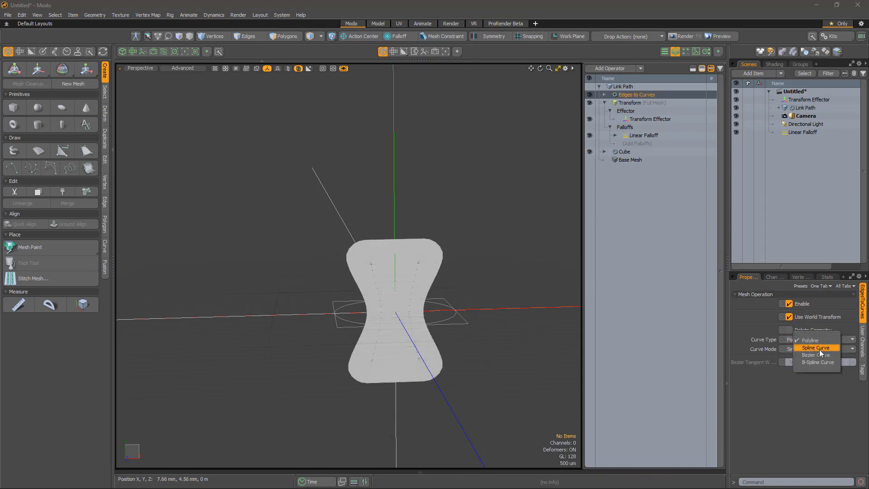
pyautogui.click(817, 347)
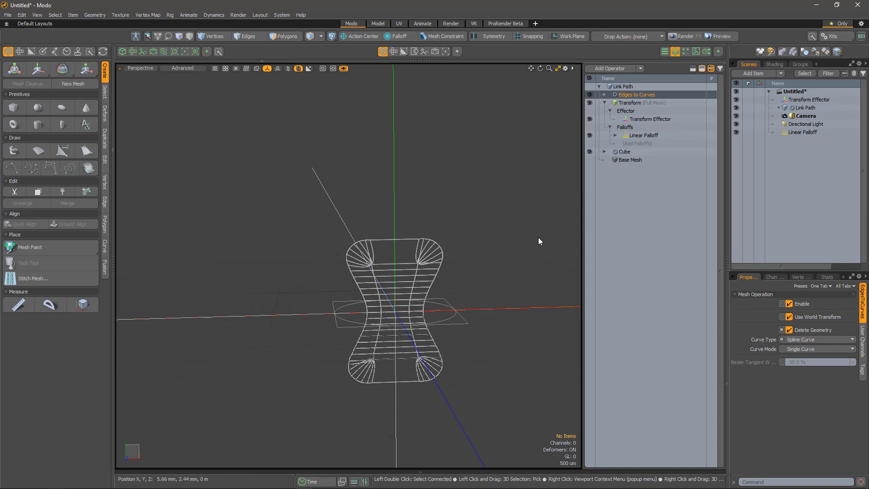
# - Restrict the Edges to Curves operation to the shape's outer edges by adding a Select By Border selection to it
pyautogui.click(604, 94)
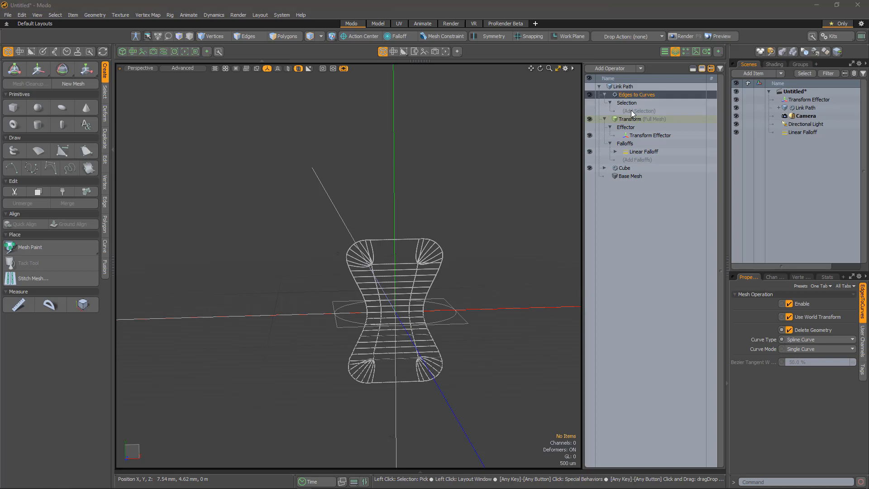
pyautogui.click(632, 112)
pyautogui.doubleClick(531, 131)
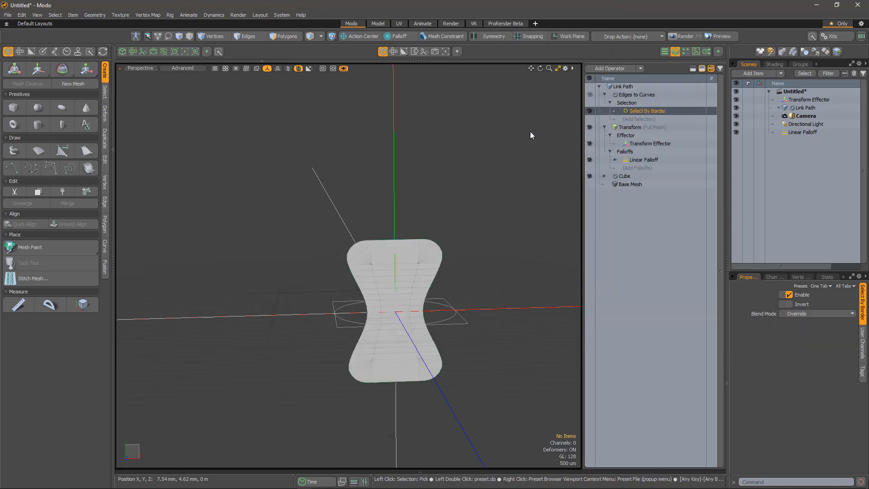
pyautogui.click(633, 96)
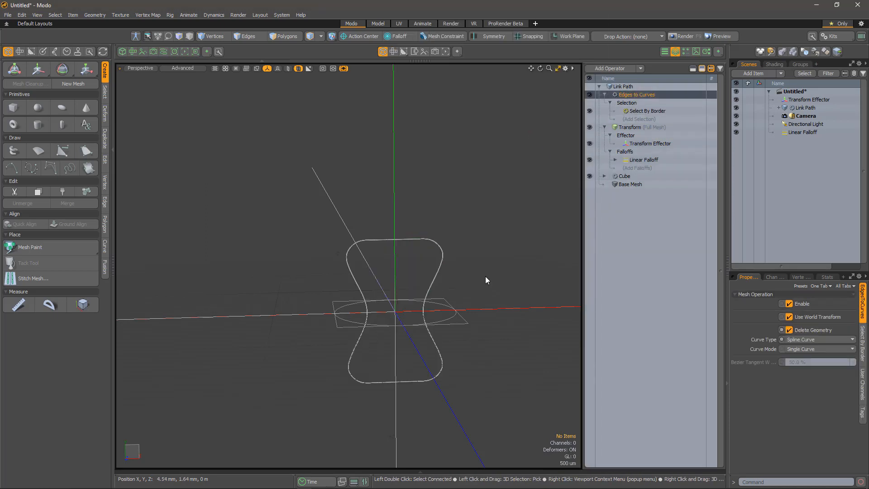
pyautogui.moveTo(485, 276)
pyautogui.keyDown('alt'); pyautogui.mouseDown()
pyautogui.moveTo(439, 300)
pyautogui.moveTo(479, 281)
pyautogui.mouseUp(); pyautogui.keyUp('alt')
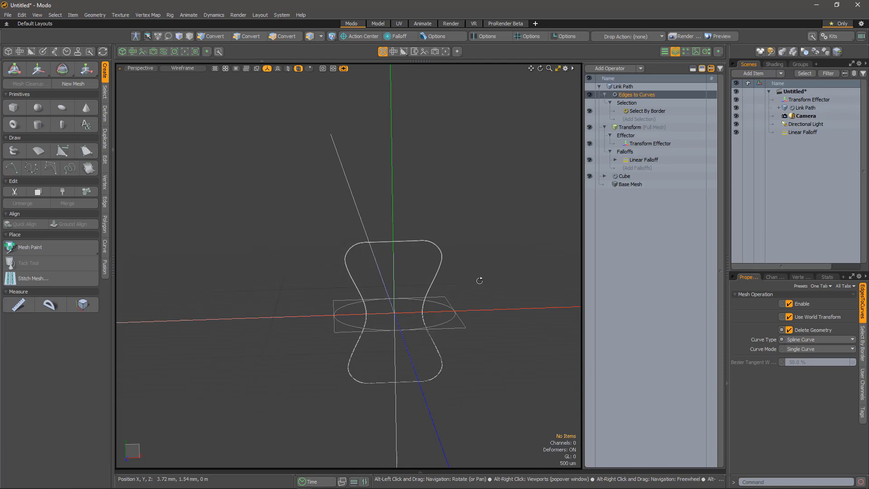
# - Hide the linear falloff's viewport display through its Visible setting, with Edges to Curves reselected to check the curve
pyautogui.click(650, 161)
pyautogui.click(856, 333)
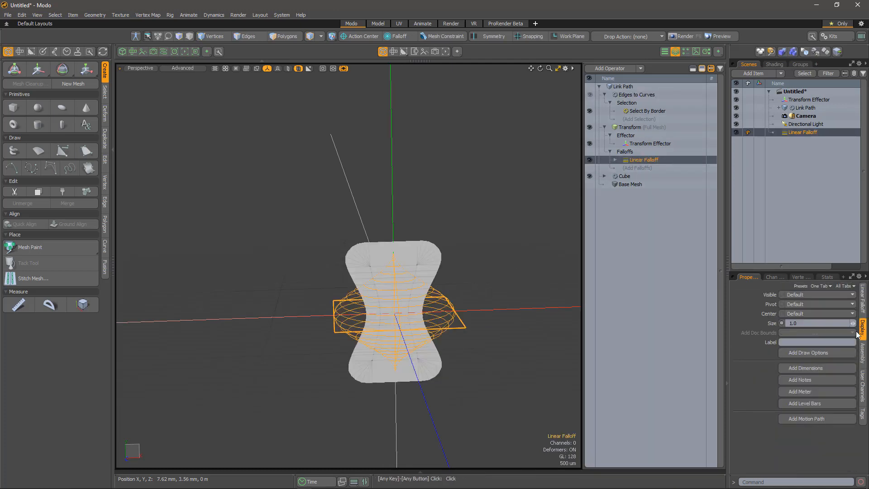
pyautogui.click(821, 296)
pyautogui.click(816, 312)
pyautogui.click(638, 95)
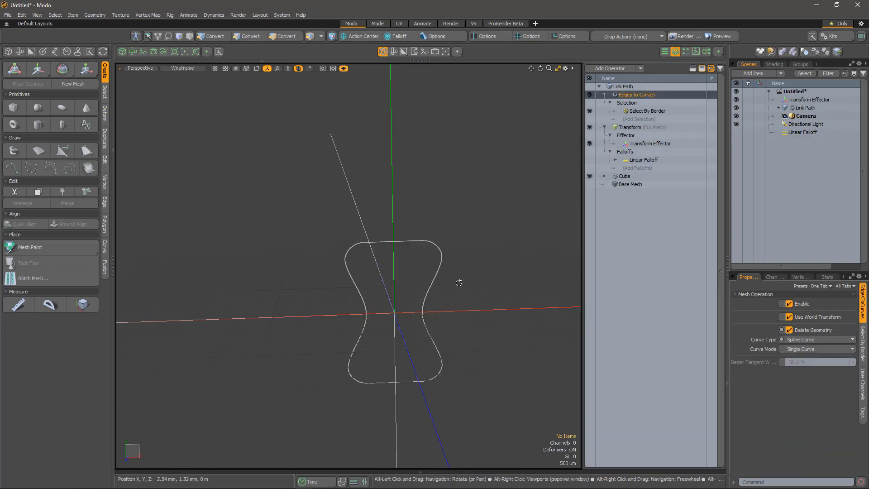
pyautogui.keyDown('alt'); pyautogui.moveTo(459, 283); pyautogui.dragTo(475, 280); pyautogui.keyUp('alt')
# - Group the Transform Effector and Link Path items under a group locator named Link Path Group
pyautogui.moveTo(814, 99); pyautogui.dragTo(808, 108)
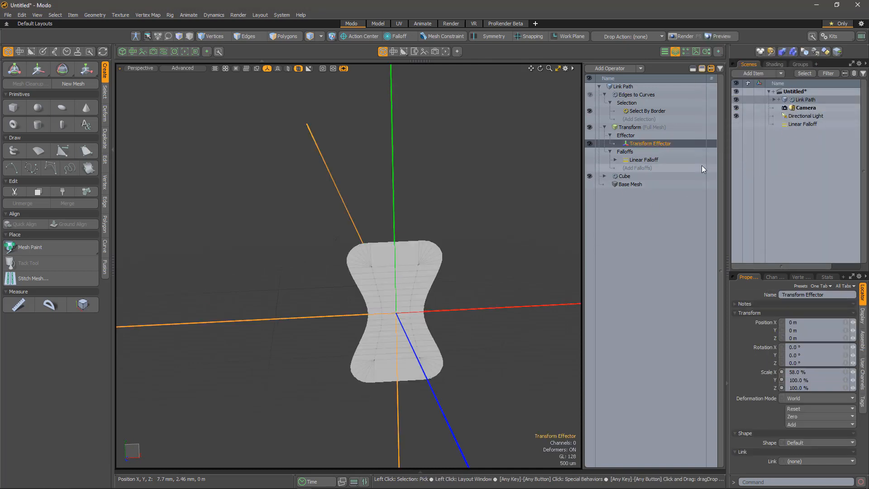
pyautogui.hotkey('ctrl', 'z')
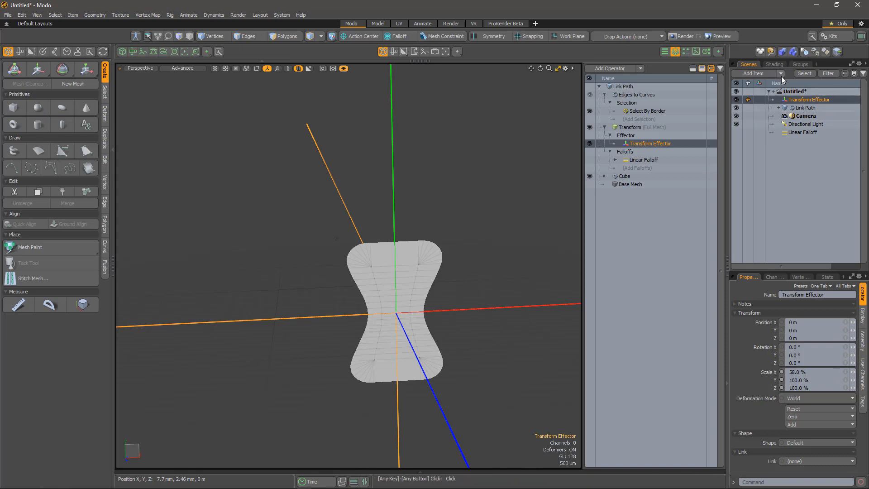
pyautogui.keyDown('shift'); pyautogui.click(800, 107); pyautogui.keyUp('shift')
pyautogui.hotkey('ctrl', 'g')
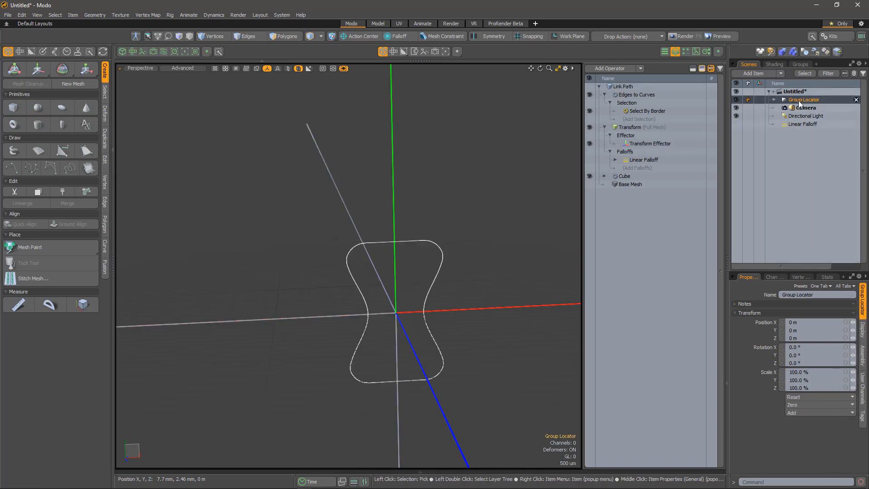
pyautogui.click(795, 101)
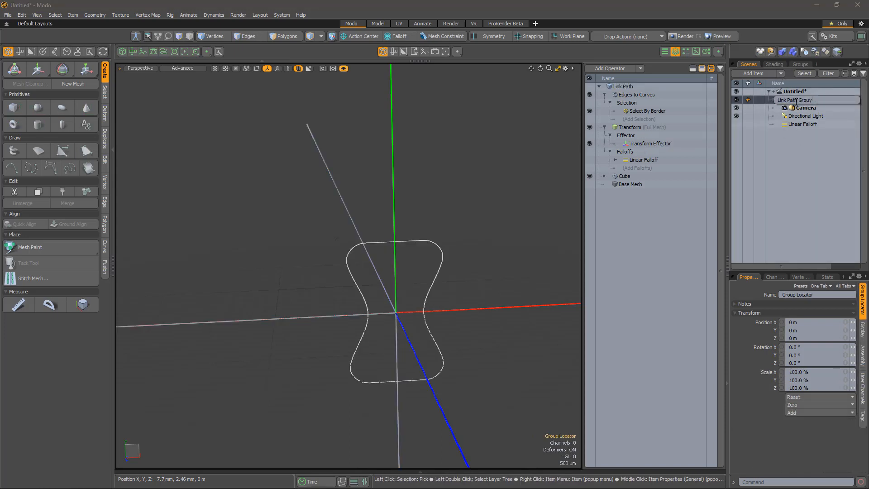
pyautogui.write('Link Path Group')
pyautogui.press('Return')
# - Move the Linear Falloff item into Link Path Group and select the Link Path mesh
pyautogui.moveTo(785, 124); pyautogui.dragTo(791, 100)
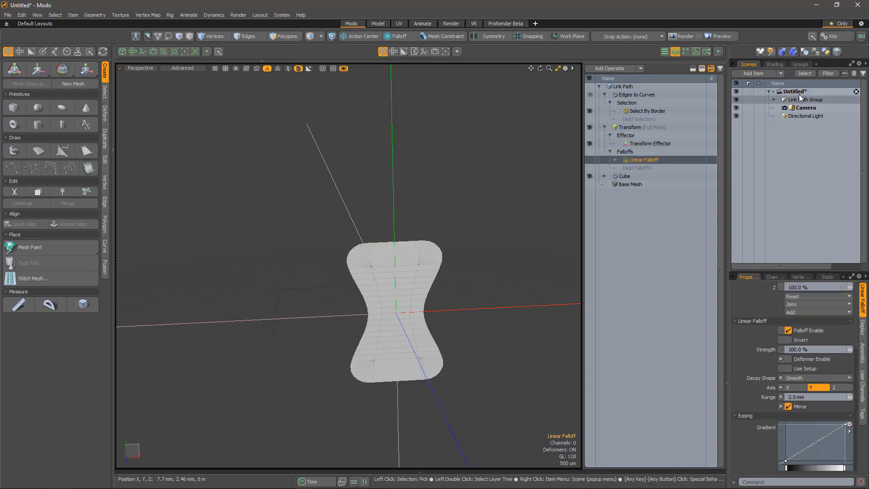
pyautogui.click(625, 86)
pyautogui.keyDown('alt'); pyautogui.moveTo(437, 288); pyautogui.dragTo(390, 324); pyautogui.keyUp('alt')
pyautogui.scroll(5, 403, 316)
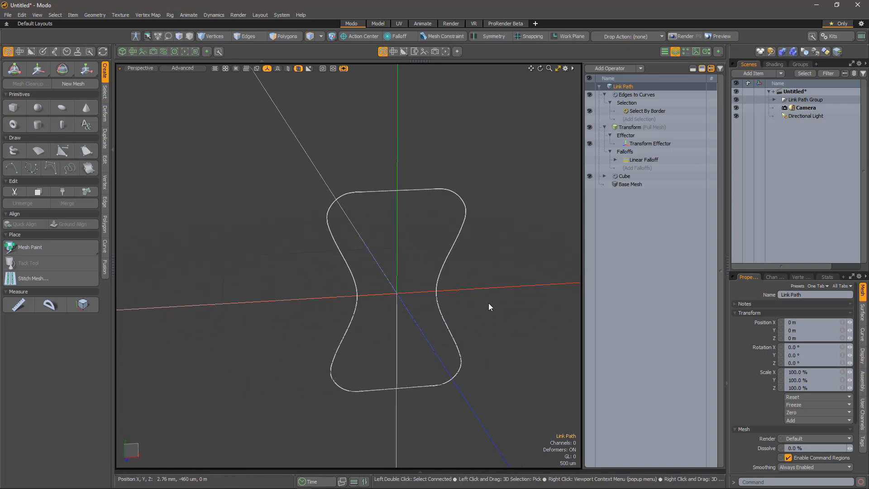
# - Create a new mesh item named Link and expand Link Path Group to show its items
pyautogui.press('n')
pyautogui.rightClick(796, 99)
pyautogui.click(795, 108)
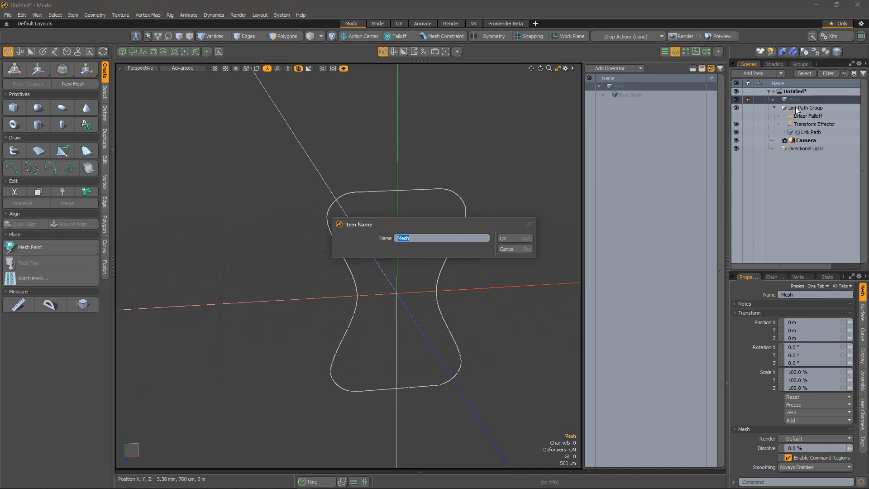
pyautogui.press('Return')
# - Add a Circle operation to the Link mesh with its axis set to Y and a radius of 600 um
pyautogui.click(615, 70)
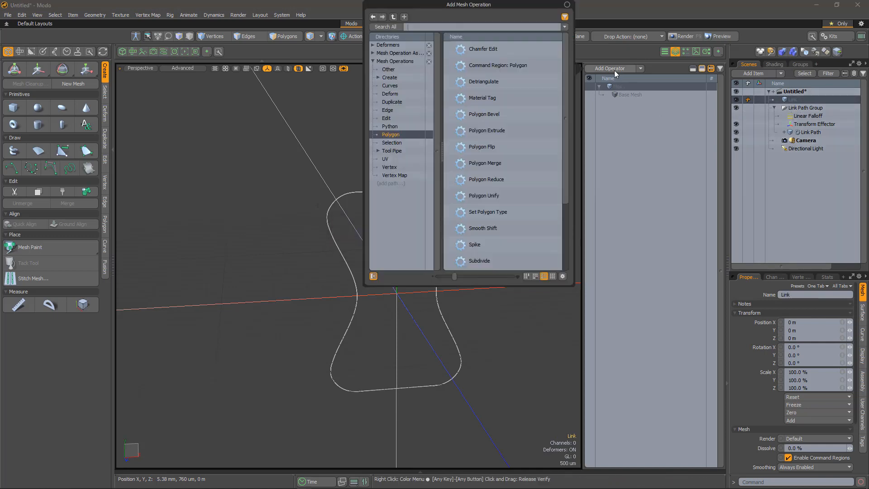
pyautogui.write('cir')
pyautogui.press('Return')
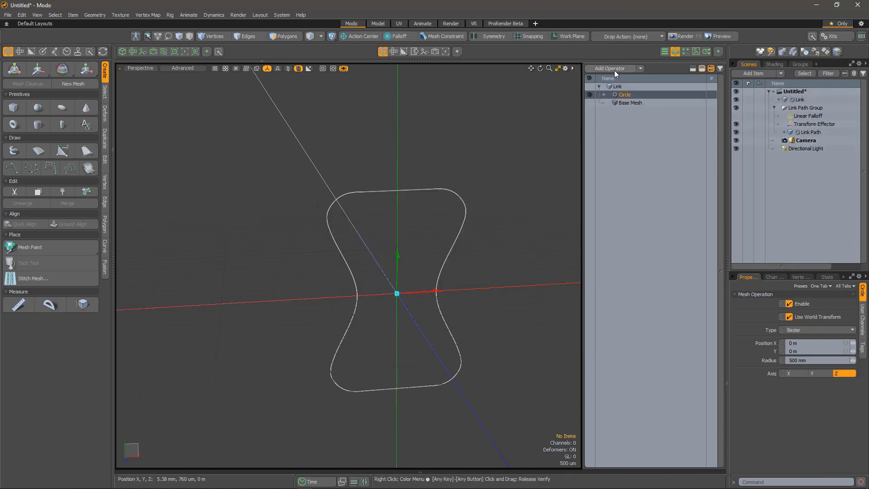
pyautogui.click(818, 373)
pyautogui.click(789, 360)
pyautogui.write('2 mm')
pyautogui.press('Return')
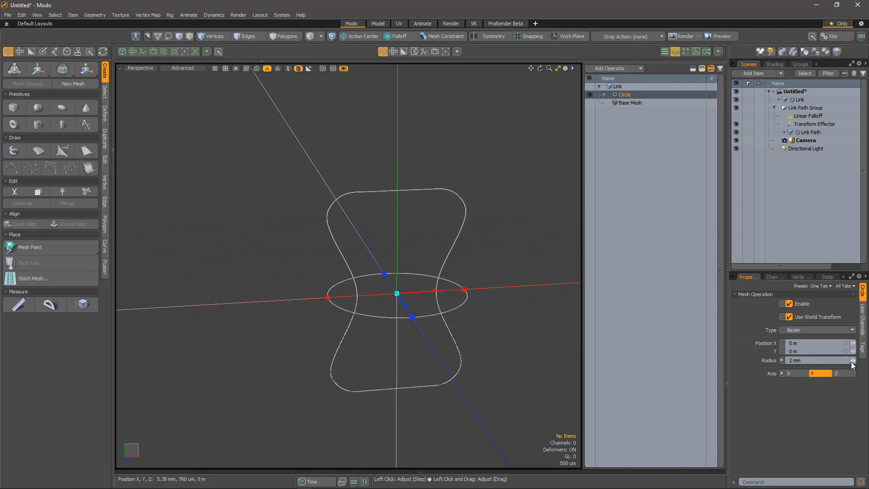
pyautogui.moveTo(852, 360); pyautogui.dragTo(845, 361)
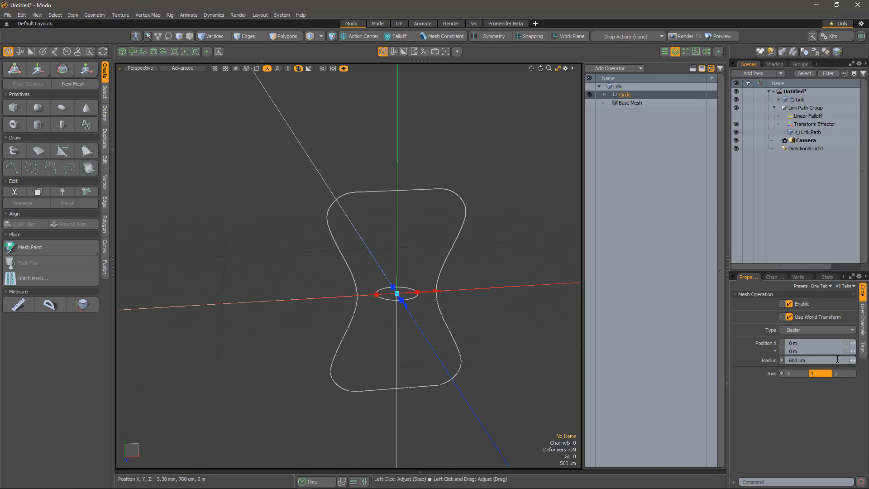
# - Add a Curve Extrude operation above the circle, using Link Path as the path
pyautogui.click(614, 70)
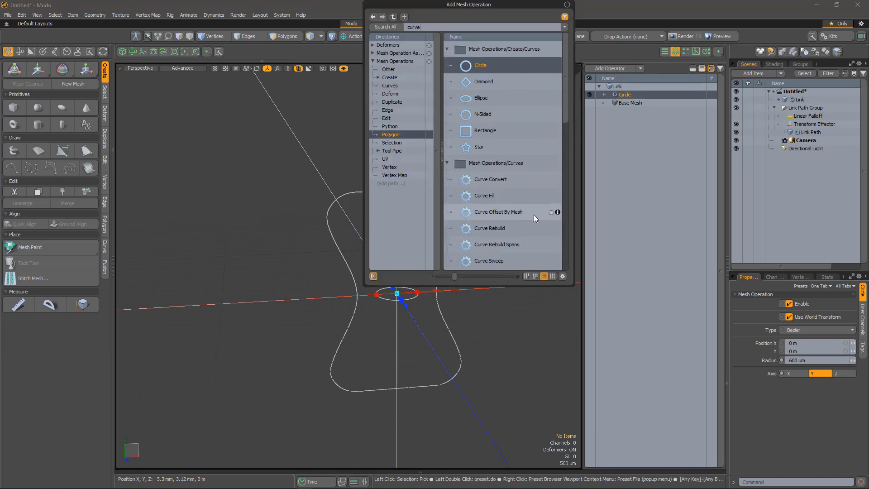
pyautogui.scroll(-3, 509, 222)
pyautogui.doubleClick(497, 229)
pyautogui.click(453, 236)
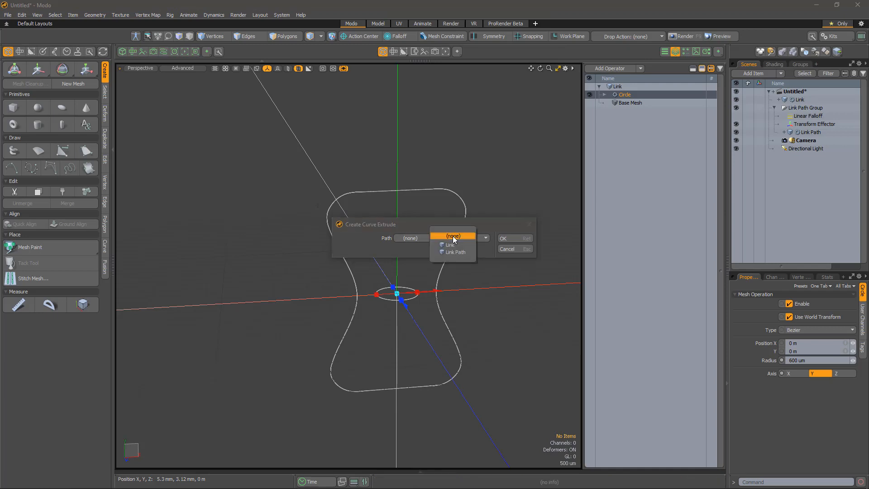
pyautogui.click(458, 251)
pyautogui.click(503, 238)
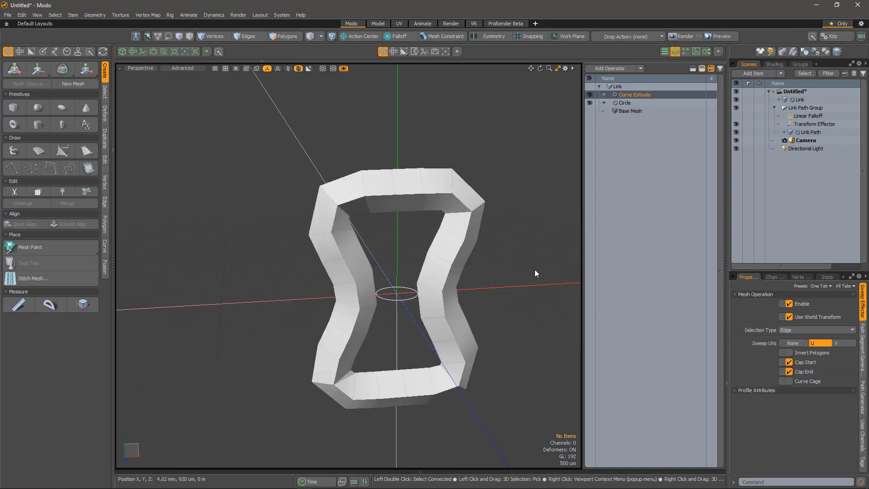
pyautogui.keyDown('alt'); pyautogui.moveTo(513, 290); pyautogui.dragTo(501, 295); pyautogui.keyUp('alt')
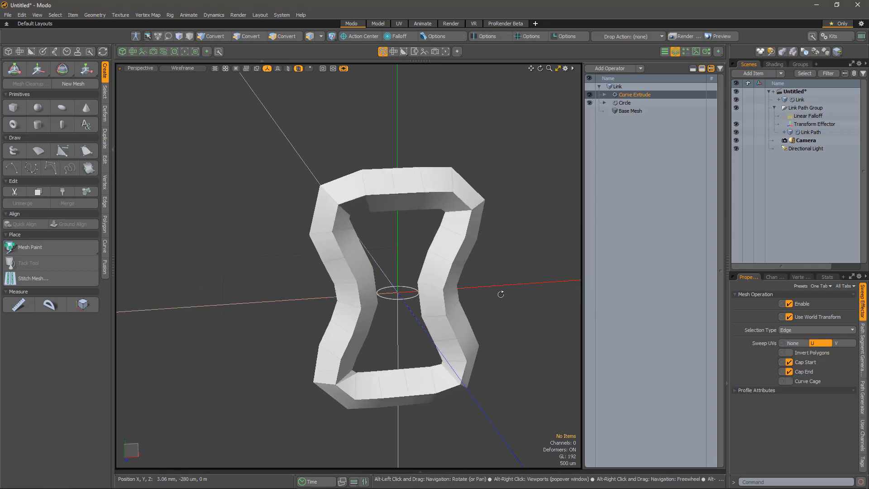
# - Add a Set Polygon Type operation to the Link mesh and set its polygon type to Catmull-Clark
pyautogui.click(618, 69)
pyautogui.write('set')
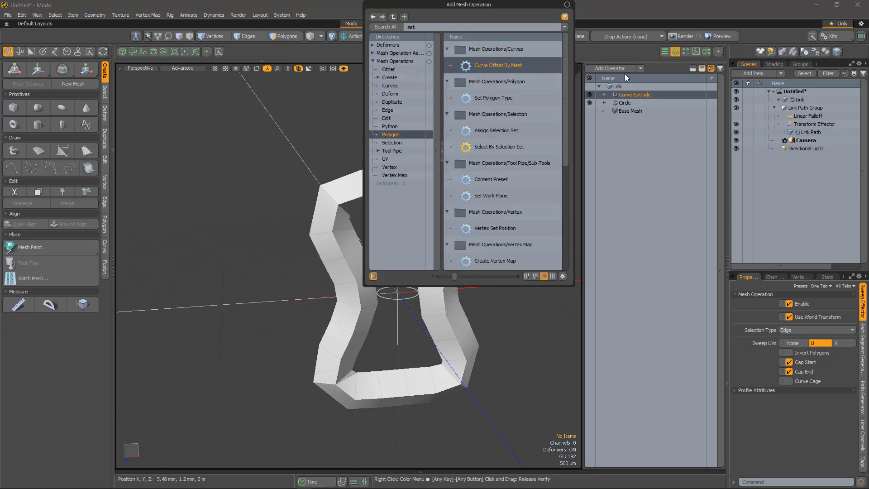
pyautogui.doubleClick(480, 100)
pyautogui.click(842, 317)
pyautogui.click(811, 332)
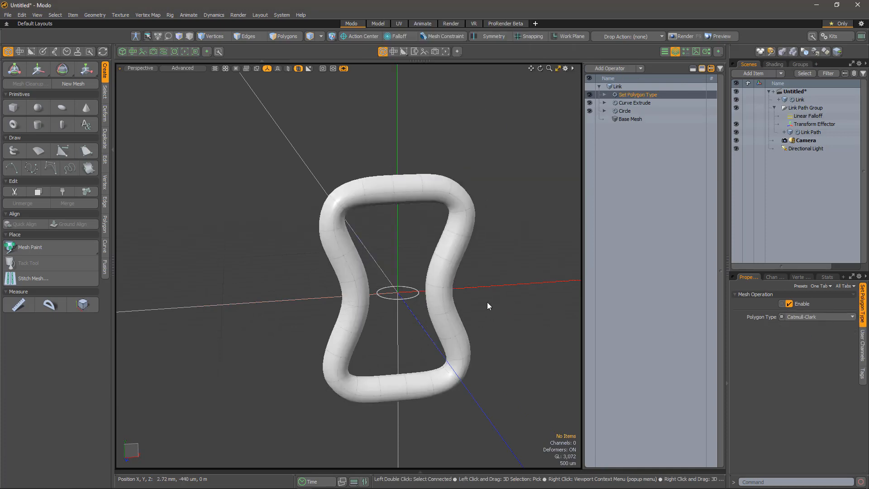
pyautogui.keyDown('alt'); pyautogui.moveTo(486, 302); pyautogui.dragTo(502, 299); pyautogui.keyUp('alt')
# - Raise the Curve Extrude's path segment steps to 64 and review the smoothed link
pyautogui.click(605, 103)
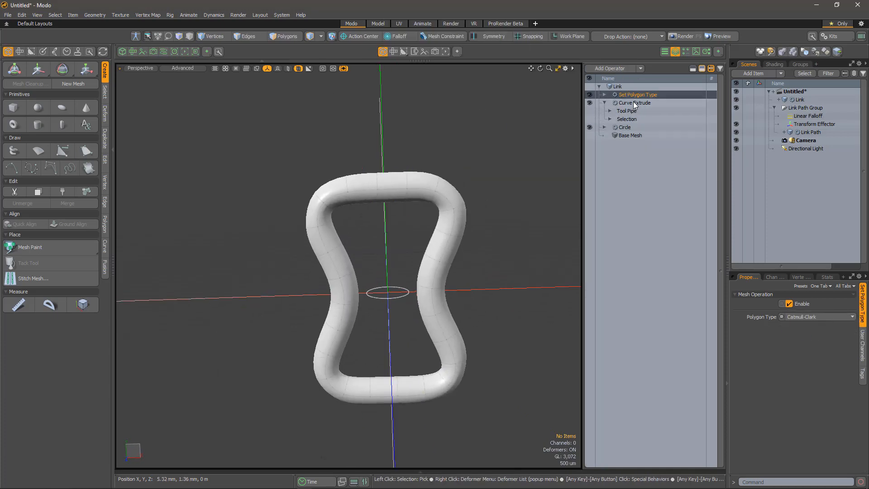
pyautogui.click(633, 102)
pyautogui.click(863, 348)
pyautogui.moveTo(853, 304); pyautogui.dragTo(860, 304)
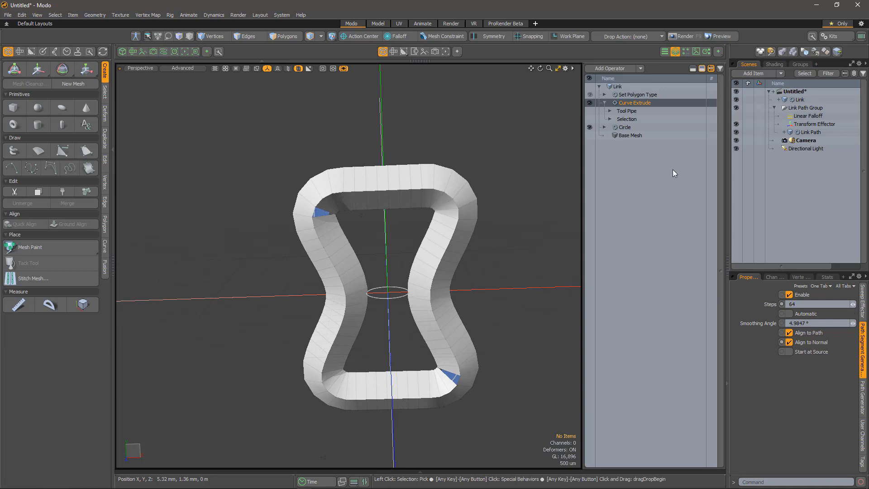
pyautogui.click(643, 94)
pyautogui.keyDown('alt'); pyautogui.moveTo(507, 253); pyautogui.dragTo(365, 291); pyautogui.keyUp('alt')
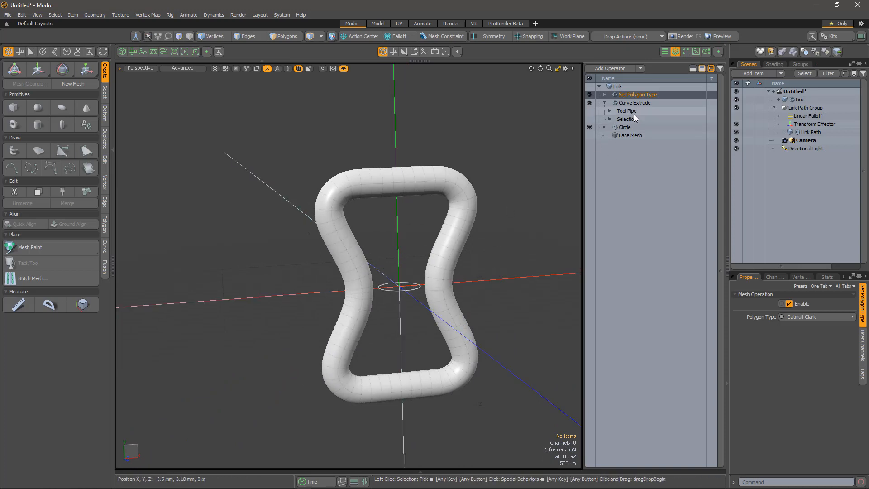
# - Insert a Delete operation directly above Curve Extrude in the Link mesh's operation stack
pyautogui.click(605, 102)
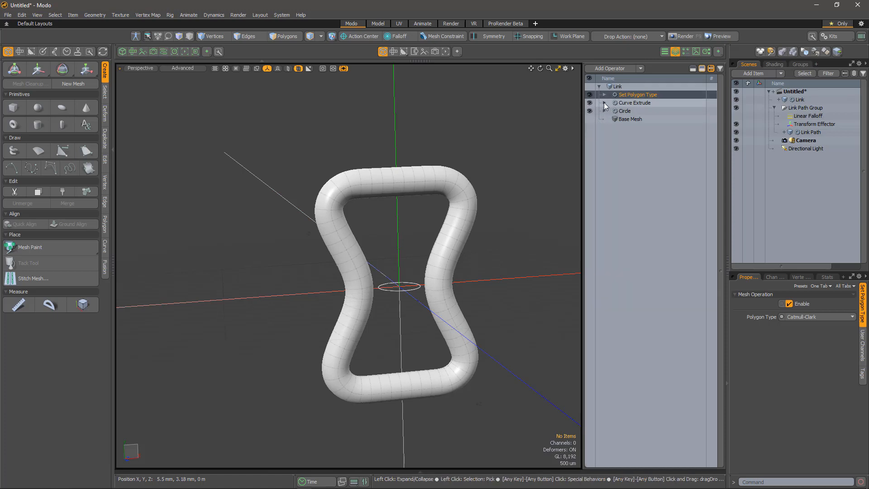
pyautogui.click(637, 103)
pyautogui.click(615, 68)
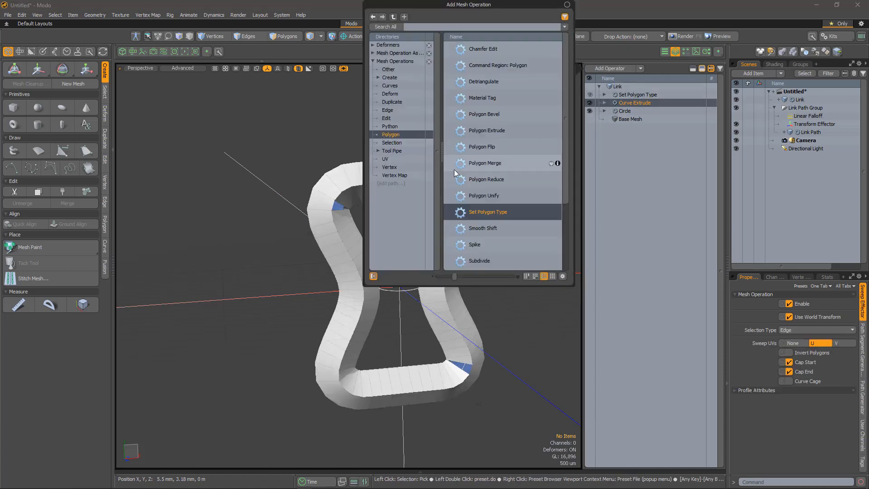
pyautogui.write('delete')
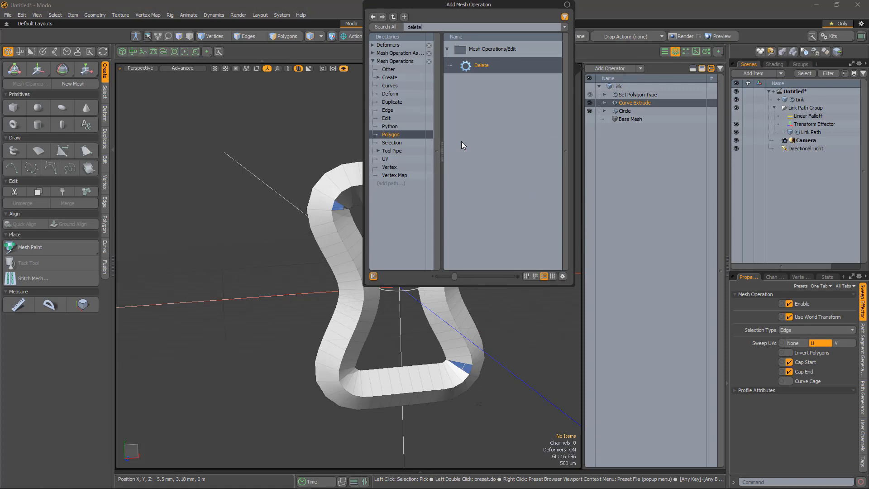
pyautogui.doubleClick(469, 67)
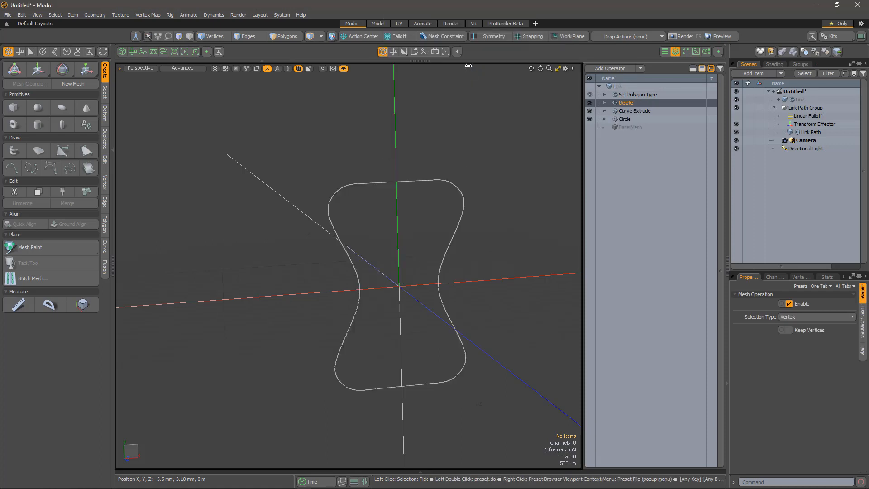
# - Add a Select by Previous Operation selection to the Delete operation, with Curve Extrude as its source item
pyautogui.click(605, 103)
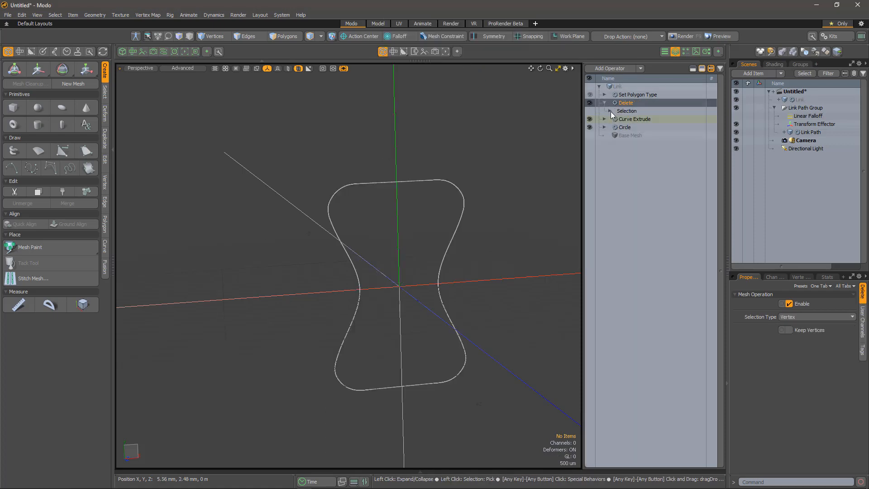
pyautogui.click(629, 119)
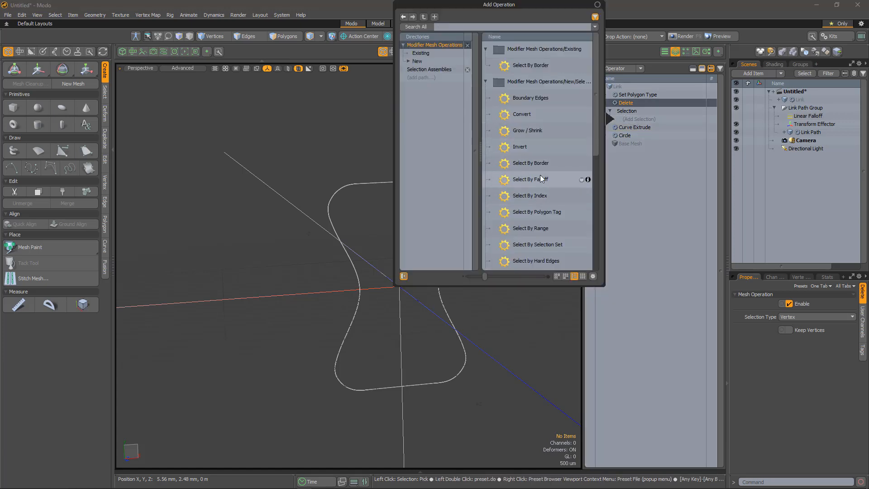
pyautogui.write('prev')
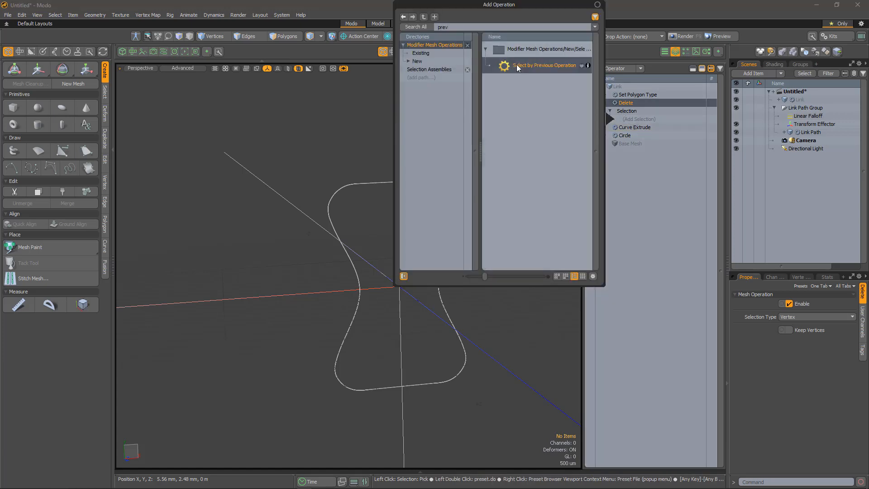
pyautogui.doubleClick(517, 66)
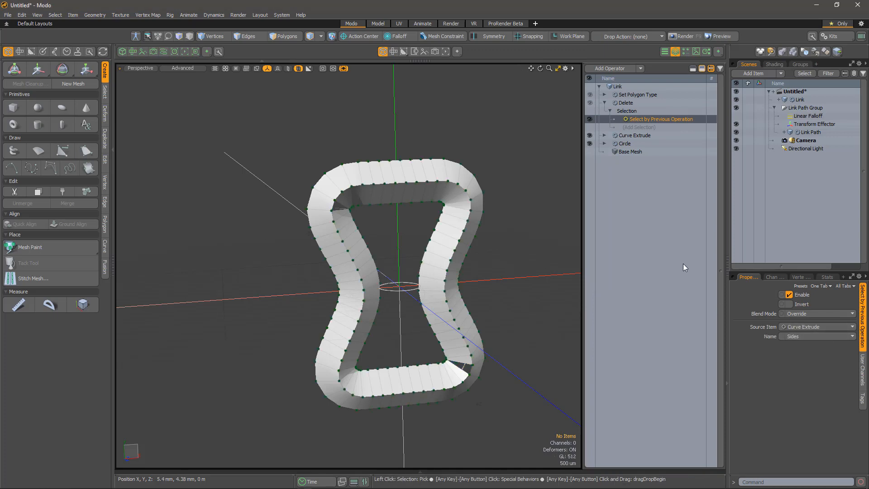
# - Add an Invert selection to the Delete operation in the Link mesh and review the cleaned-up link
pyautogui.click(642, 127)
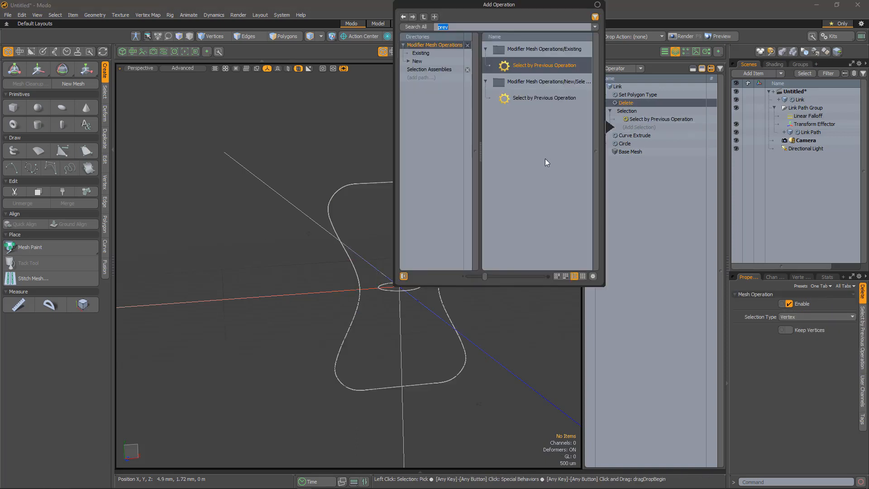
pyautogui.write('invert')
pyautogui.press('Return')
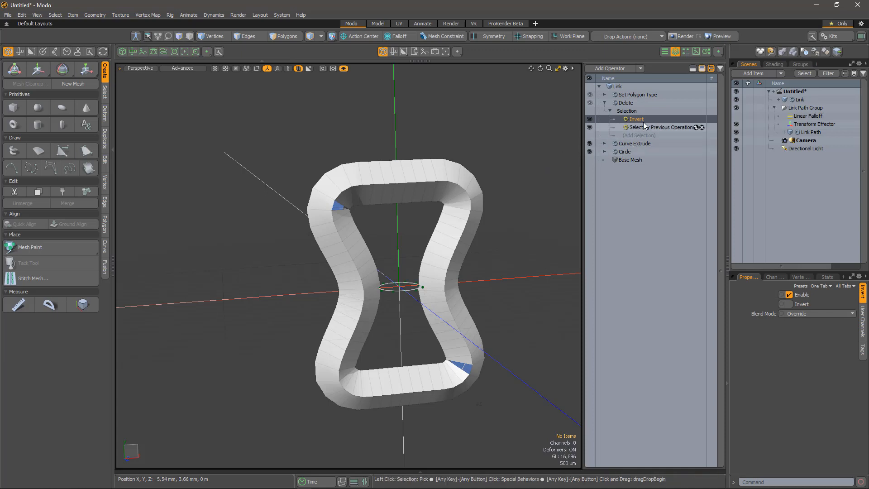
pyautogui.click(627, 103)
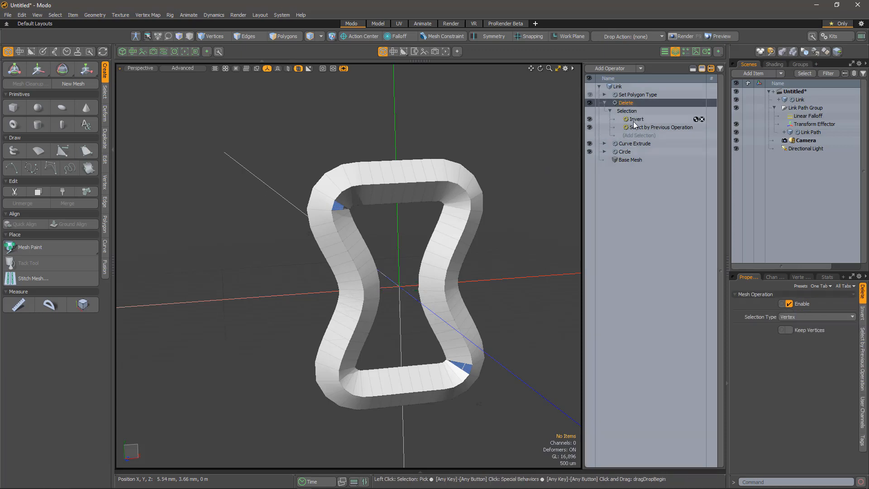
pyautogui.click(637, 94)
pyautogui.keyDown('alt'); pyautogui.moveTo(489, 296); pyautogui.dragTo(418, 299); pyautogui.keyUp('alt')
# - Try narrowing the link's waist by lowering the X scale of the Link Path's Transform Effector
pyautogui.click(775, 108)
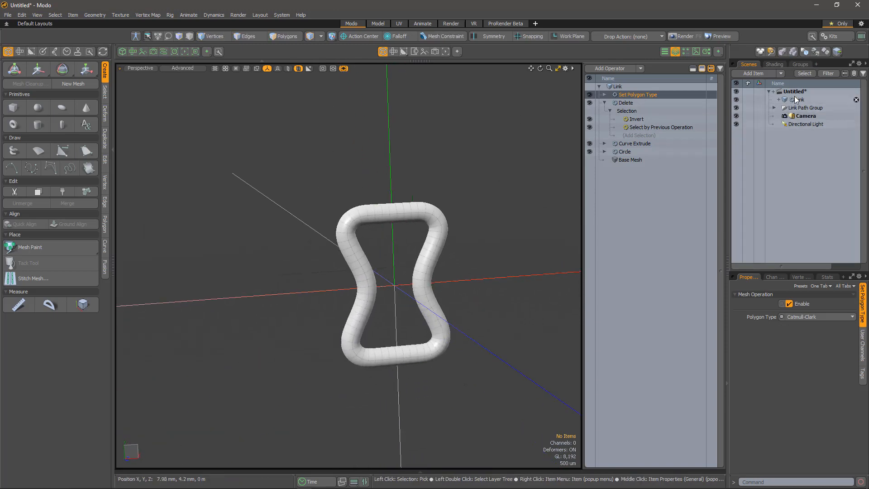
pyautogui.click(774, 108)
pyautogui.click(810, 132)
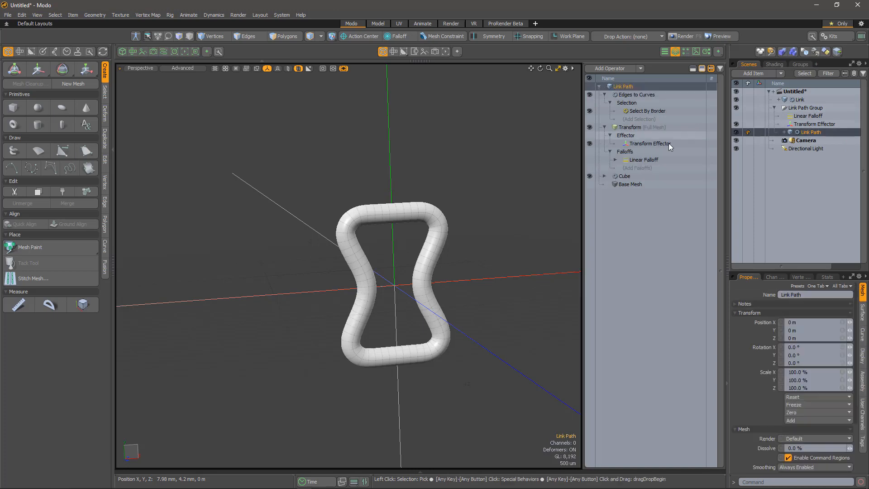
pyautogui.click(650, 143)
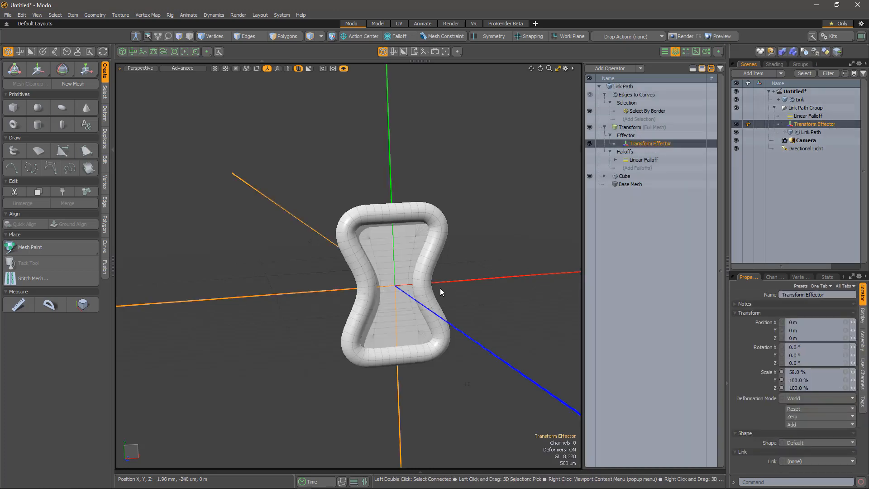
pyautogui.moveTo(853, 372); pyautogui.dragTo(854, 374)
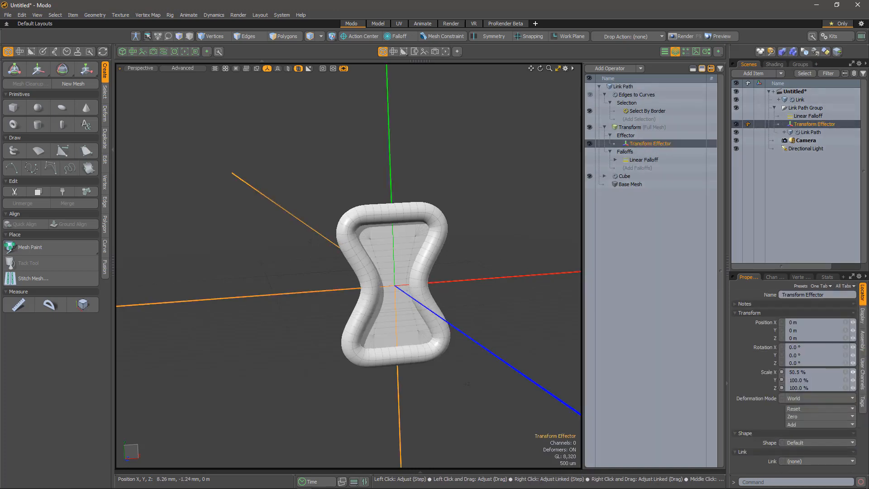
pyautogui.click(635, 95)
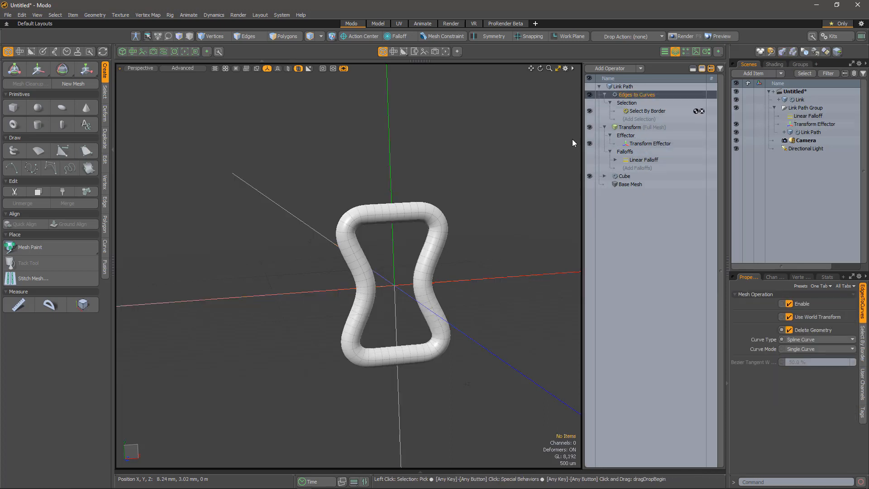
pyautogui.keyDown('alt'); pyautogui.moveTo(571, 139); pyautogui.dragTo(468, 257); pyautogui.keyUp('alt')
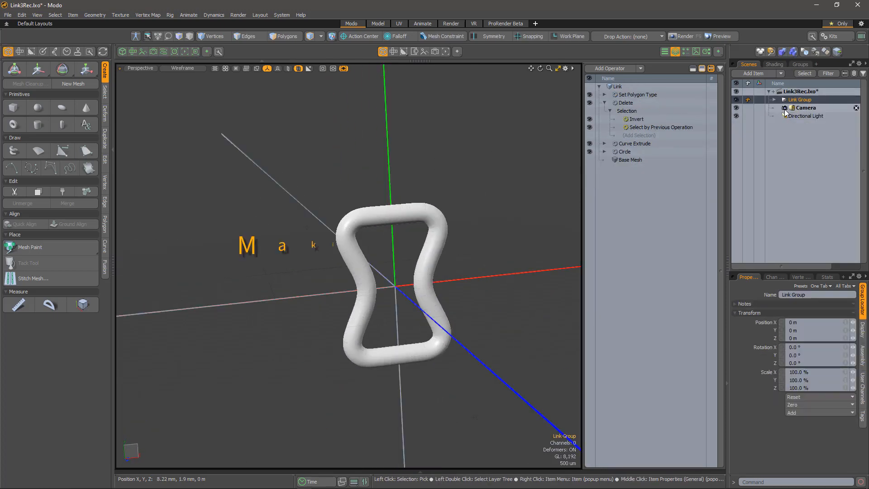
# - Create a new mesh item in the Link3Rec.lxo scene and rename it Necklace Curve
pyautogui.click(789, 93)
pyautogui.press('n')
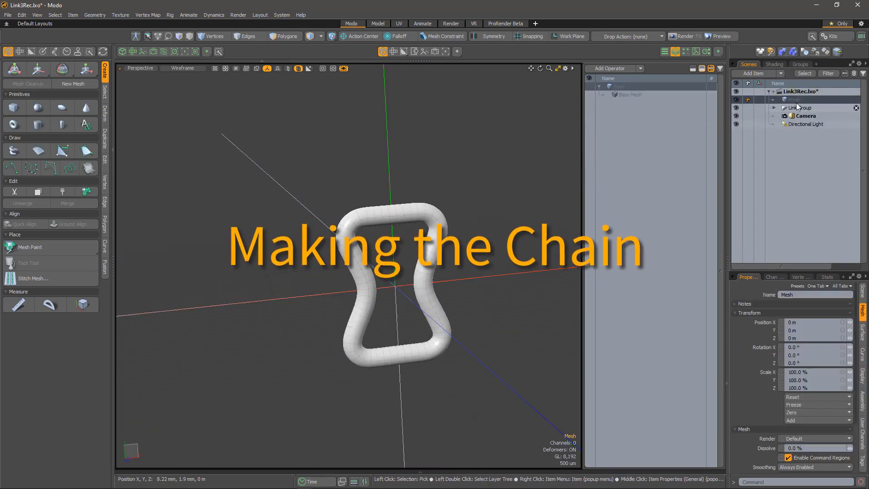
pyautogui.rightClick(794, 100)
pyautogui.click(788, 111)
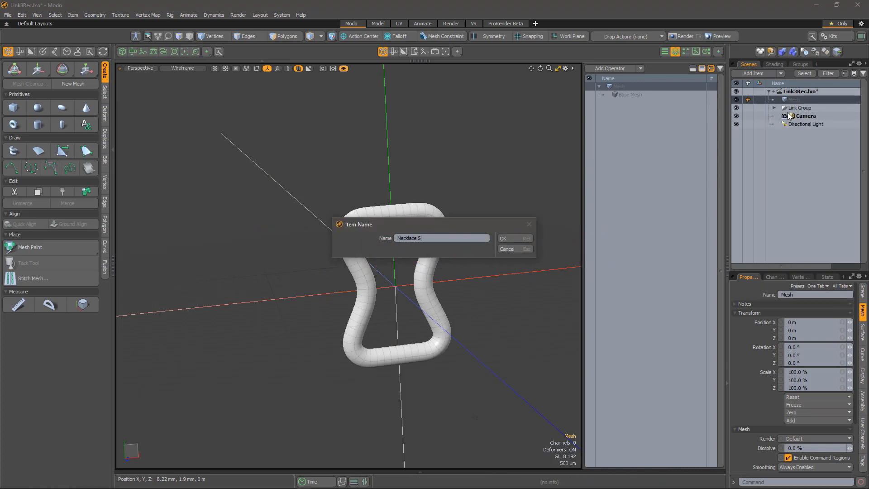
pyautogui.press('Return')
# - Draw an open U-shaped curve through seven points around the link, with its lowest point at about X 0, Y -25.5 mm
pyautogui.scroll(-8, 479, 247)
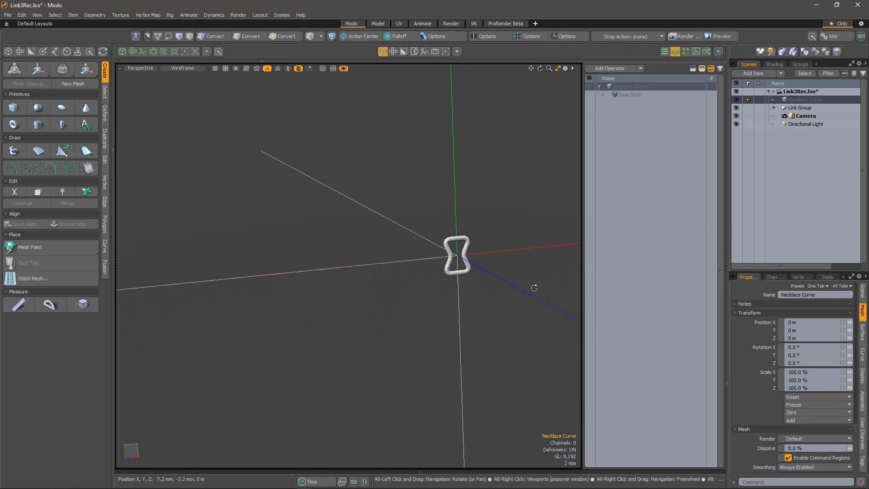
pyautogui.moveTo(535, 287)
pyautogui.keyDown('alt'); pyautogui.mouseDown()
pyautogui.moveTo(477, 285)
pyautogui.moveTo(385, 304)
pyautogui.mouseUp(); pyautogui.keyUp('alt')
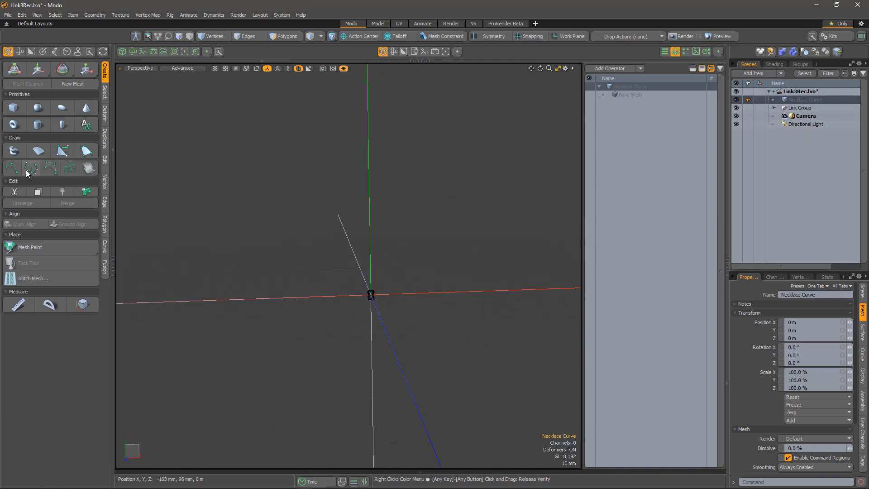
pyautogui.click(12, 168)
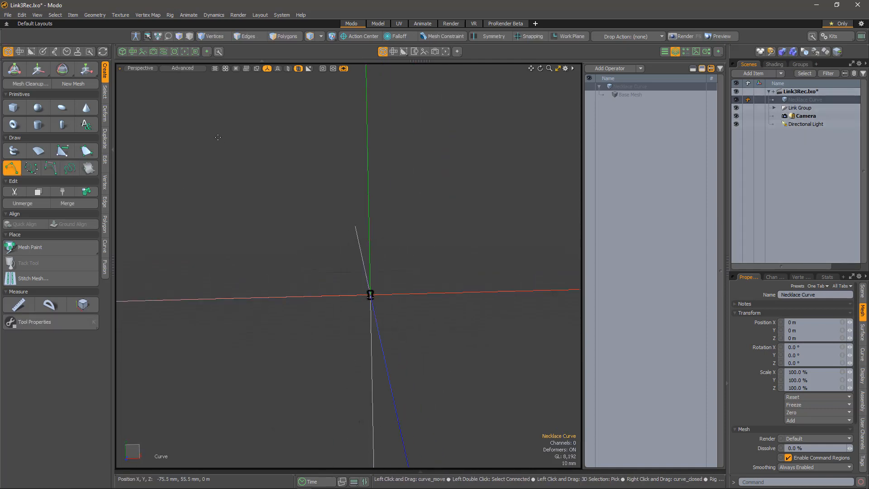
pyautogui.click(239, 210)
pyautogui.click(277, 273)
pyautogui.click(460, 321)
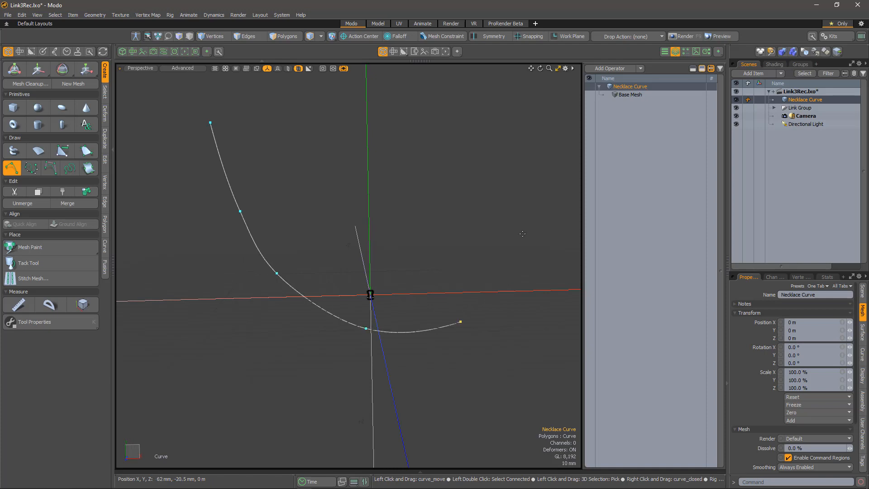
pyautogui.moveTo(523, 233); pyautogui.dragTo(527, 235)
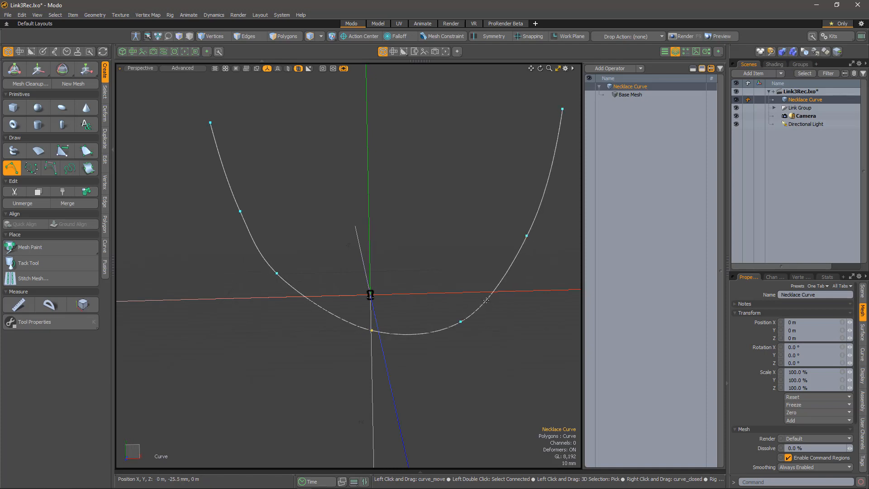
# - Reposition the curve's side points and end point to even out the U shape on both sides
pyautogui.moveTo(460, 322); pyautogui.dragTo(417, 329)
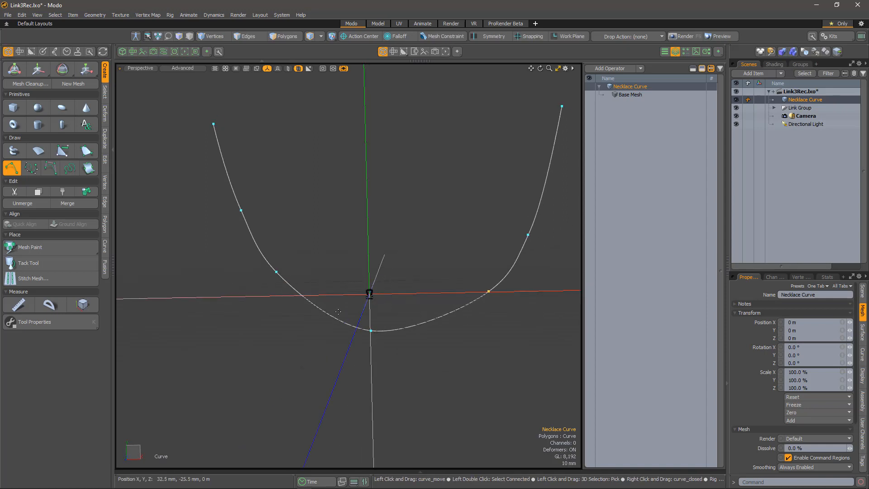
pyautogui.moveTo(276, 272); pyautogui.dragTo(273, 274)
pyautogui.moveTo(488, 291); pyautogui.dragTo(468, 291)
pyautogui.moveTo(528, 234); pyautogui.dragTo(530, 204)
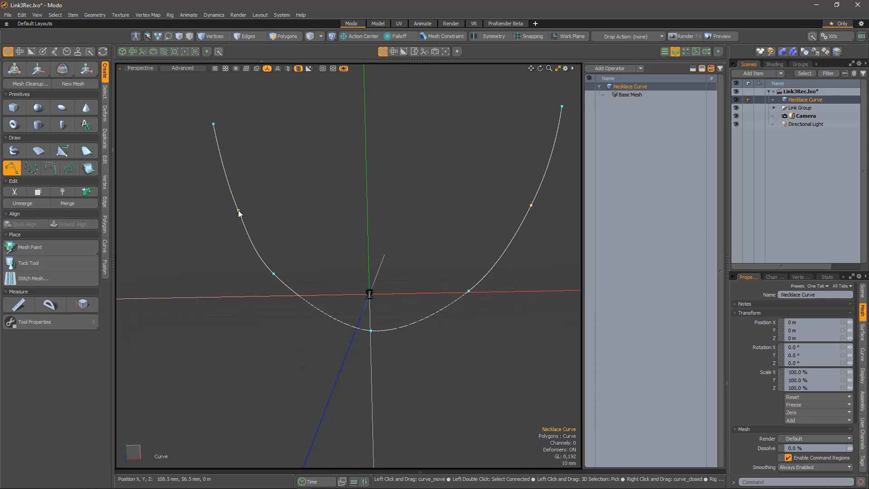
pyautogui.keyDown('alt'); pyautogui.moveTo(277, 315); pyautogui.dragTo(290, 310); pyautogui.keyUp('alt')
pyautogui.moveTo(273, 273); pyautogui.dragTo(266, 279)
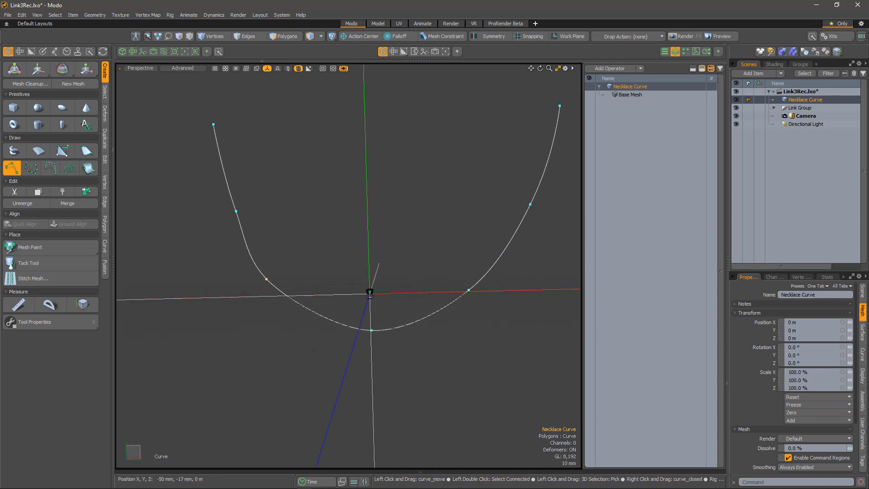
pyautogui.moveTo(236, 212); pyautogui.dragTo(230, 211)
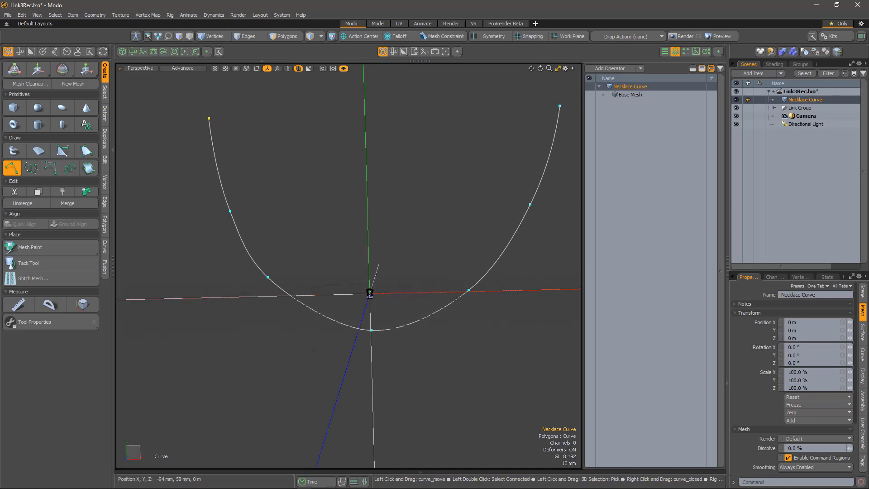
pyautogui.keyDown('alt'); pyautogui.moveTo(358, 362); pyautogui.dragTo(402, 331); pyautogui.keyUp('alt')
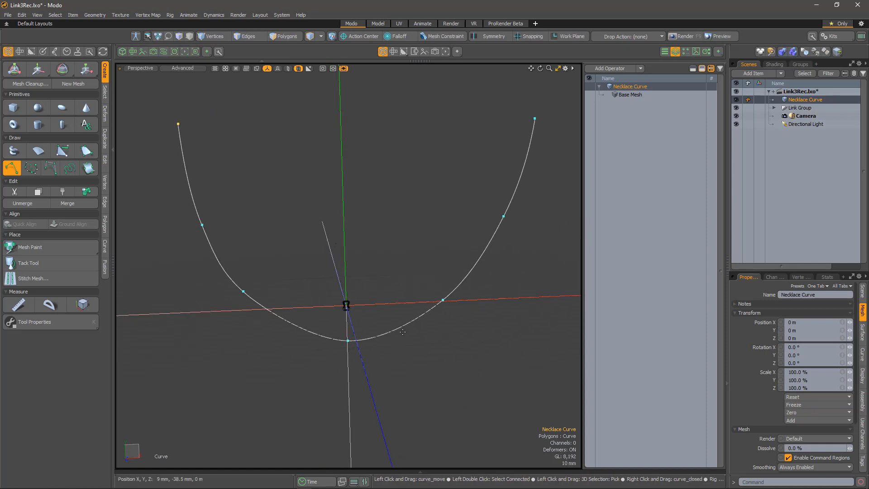
# - Hide the mesh operations list, show the Schematic below the 3D view and add the Necklace Curve mesh to it
pyautogui.click(676, 51)
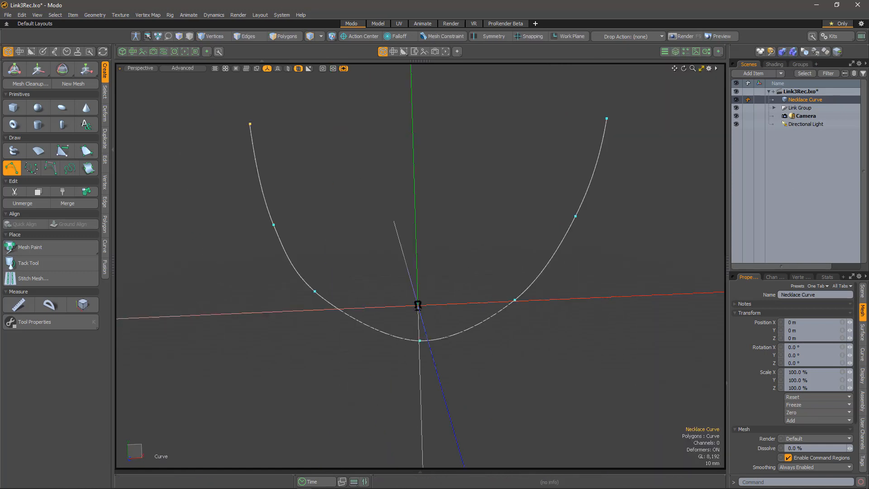
pyautogui.click(364, 481)
pyautogui.click(354, 481)
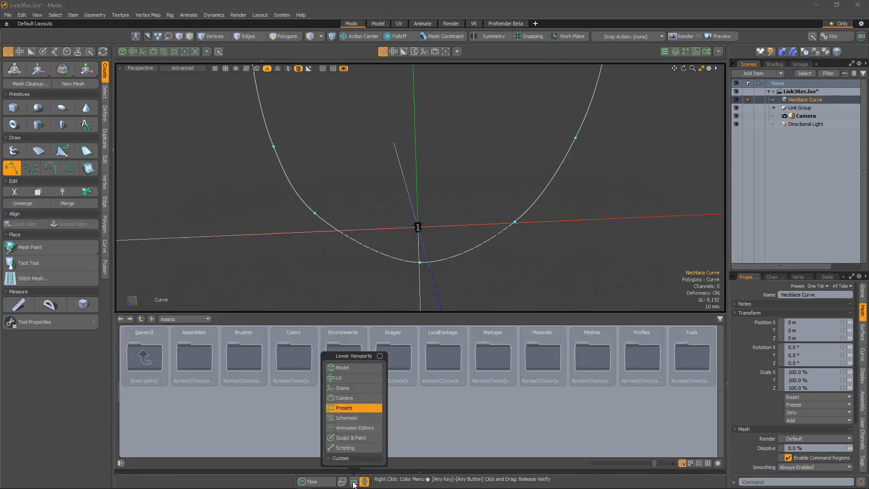
pyautogui.click(356, 418)
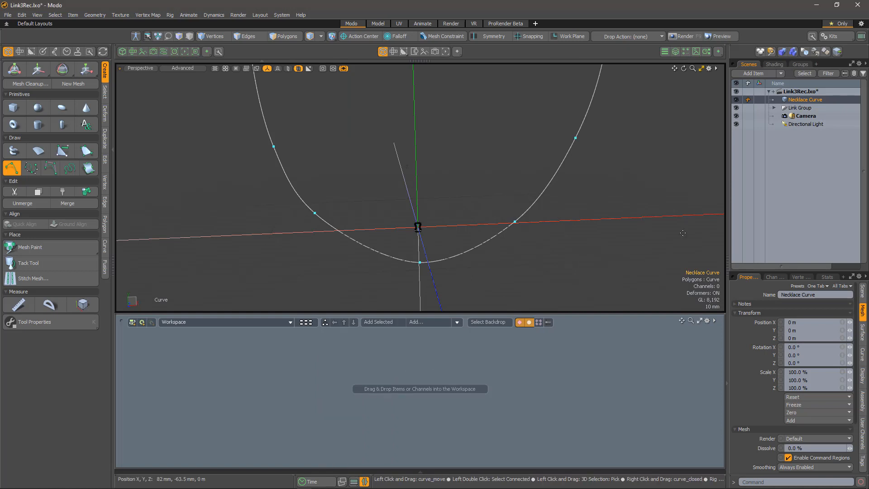
pyautogui.moveTo(800, 98); pyautogui.dragTo(664, 260)
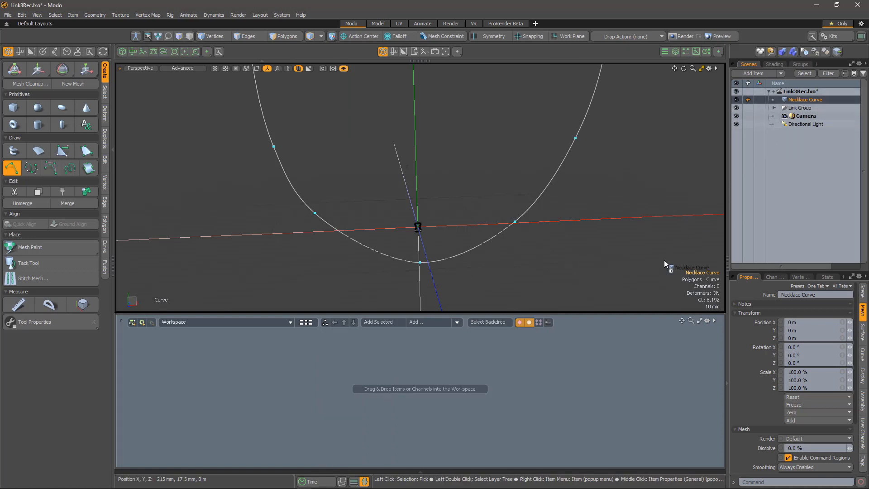
pyautogui.moveTo(252, 377); pyautogui.dragTo(252, 377)
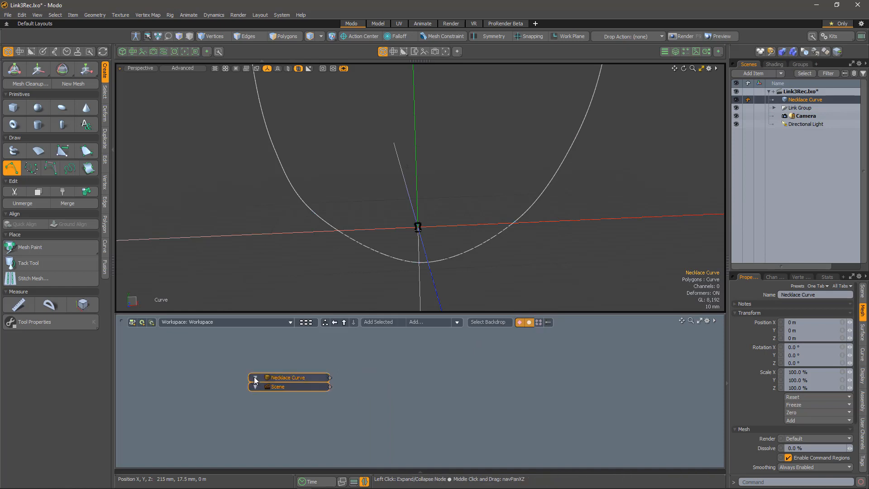
# - Remove the Scene node from the schematic and shift the Necklace Curve node slightly lower
pyautogui.click(290, 394)
pyautogui.click(289, 388)
pyautogui.rightClick(289, 388)
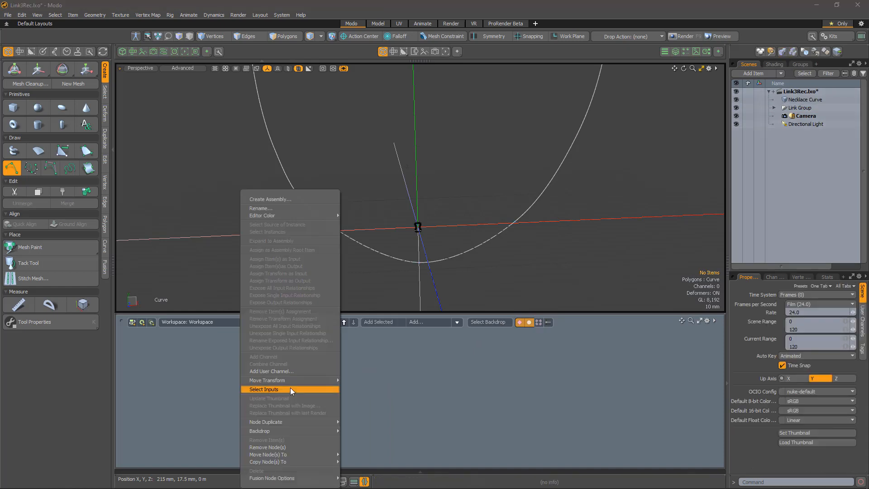
pyautogui.click(297, 446)
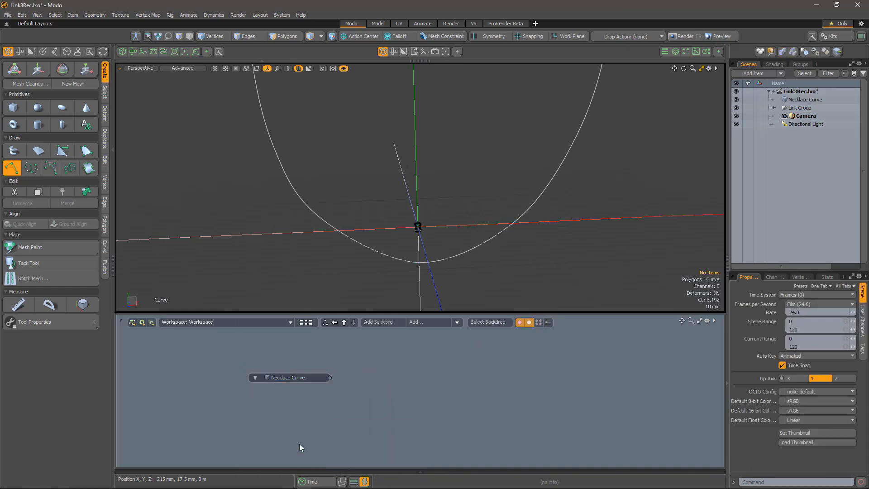
pyautogui.moveTo(289, 377); pyautogui.dragTo(291, 385)
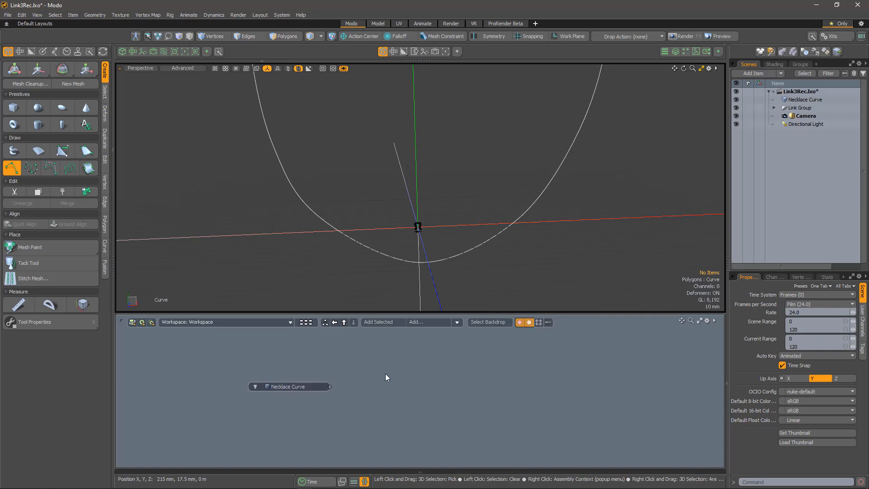
# - Add a Curve Particle Generator to the schematic and link Necklace Curve to its Curve input
pyautogui.click(429, 324)
pyautogui.write('curve pa')
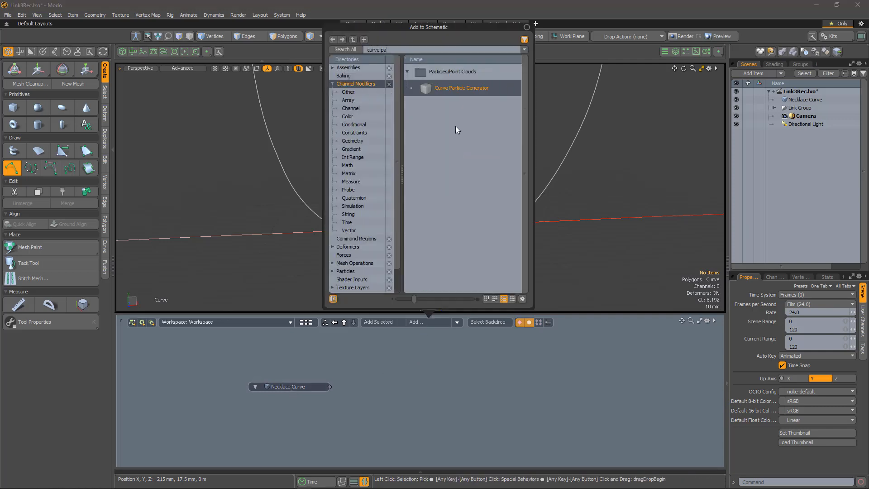
pyautogui.doubleClick(434, 90)
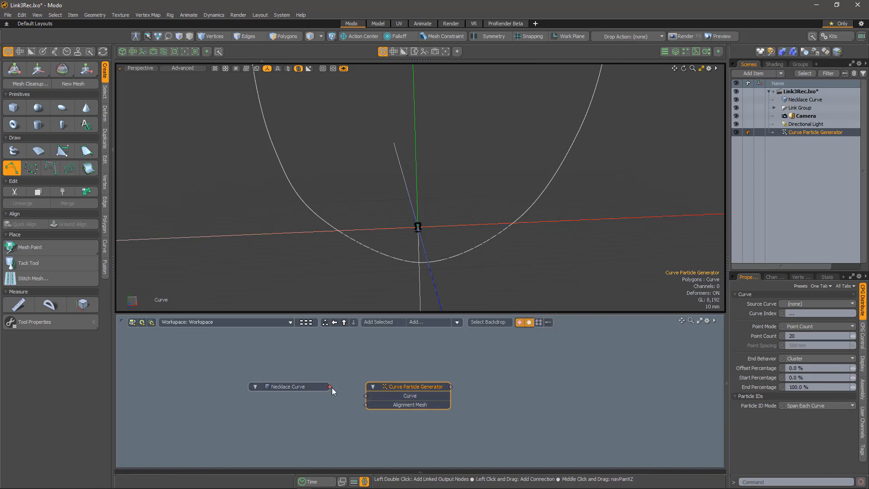
pyautogui.moveTo(330, 387); pyautogui.dragTo(384, 381)
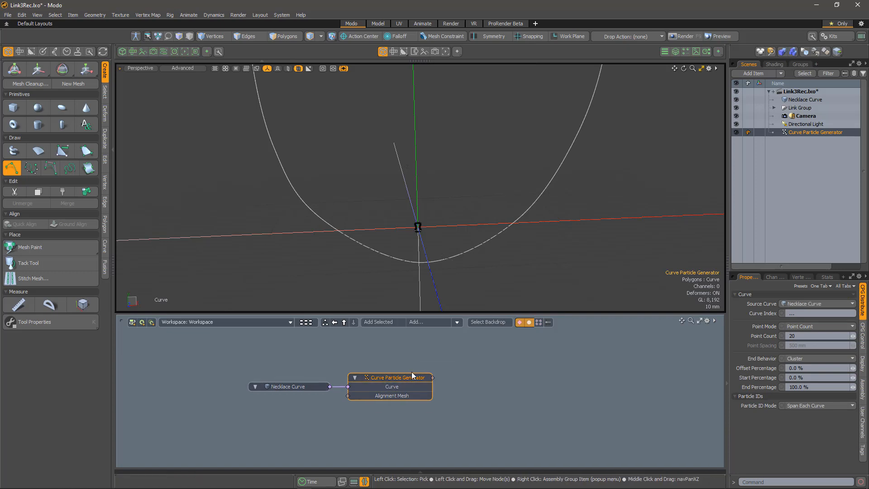
# - Add a Replicator to the schematic and link the Curve Particle Generator to its Particle Source input
pyautogui.keyDown('alt'); pyautogui.moveTo(444, 380); pyautogui.dragTo(409, 381); pyautogui.keyUp('alt')
pyautogui.click(427, 321)
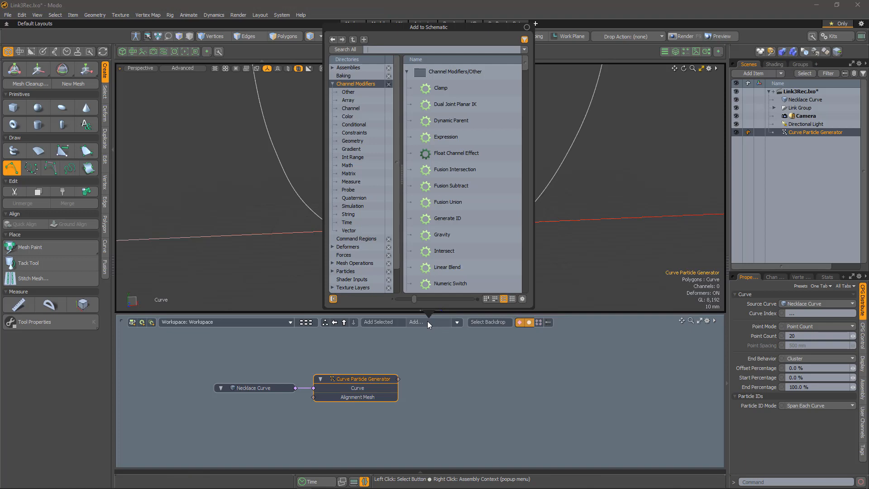
pyautogui.write('replica')
pyautogui.press('Return')
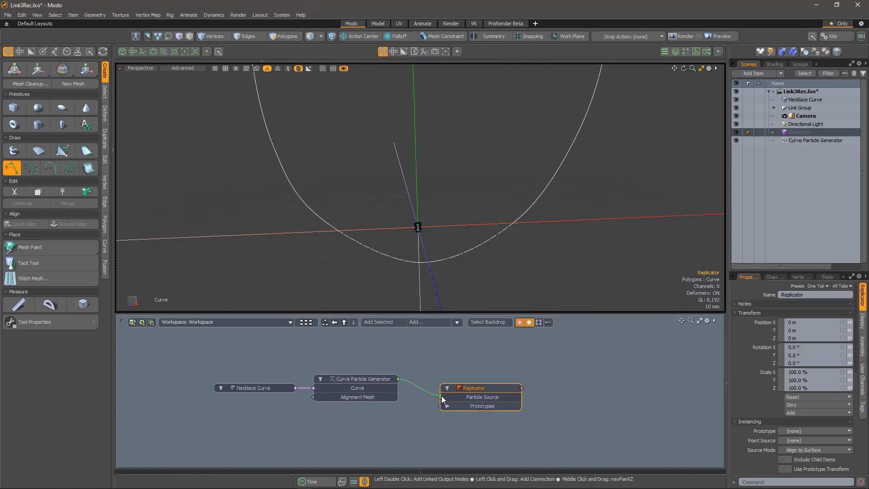
pyautogui.moveTo(441, 395); pyautogui.dragTo(441, 396)
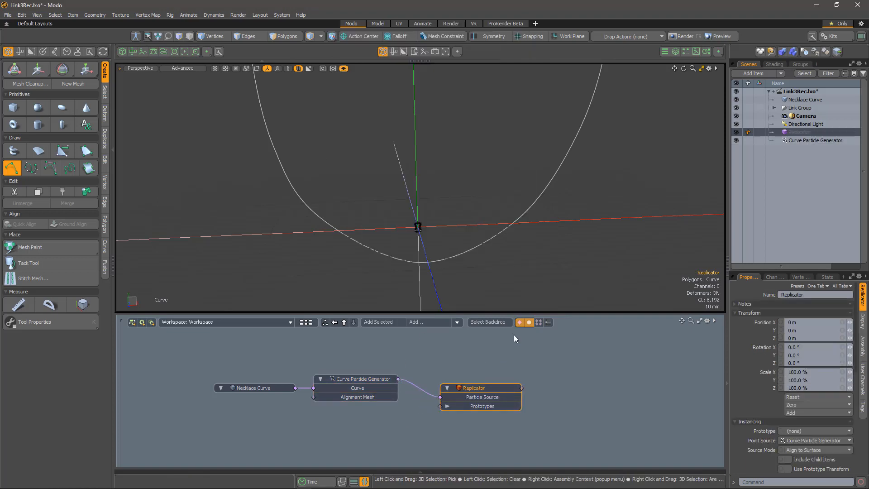
# - Add the Link mesh from Link Group to the schematic and link it to the Replicator's Prototypes input
pyautogui.click(773, 107)
pyautogui.moveTo(801, 118); pyautogui.dragTo(362, 425)
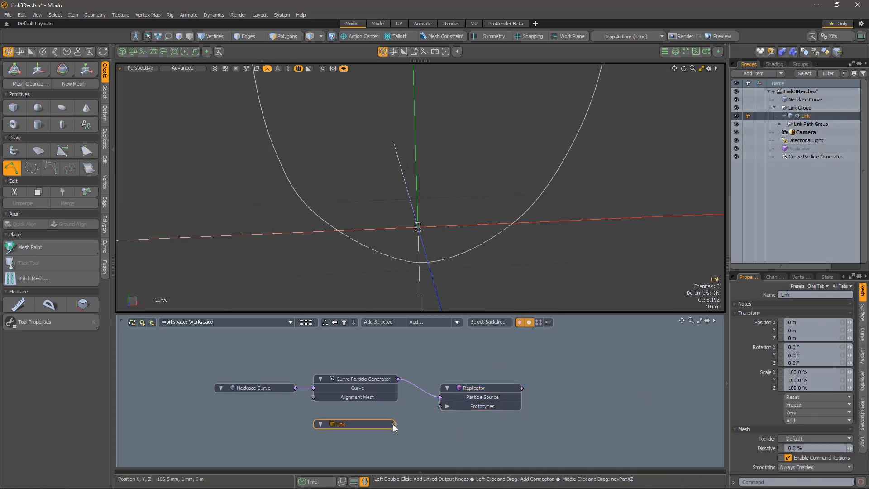
pyautogui.moveTo(442, 408); pyautogui.dragTo(442, 406)
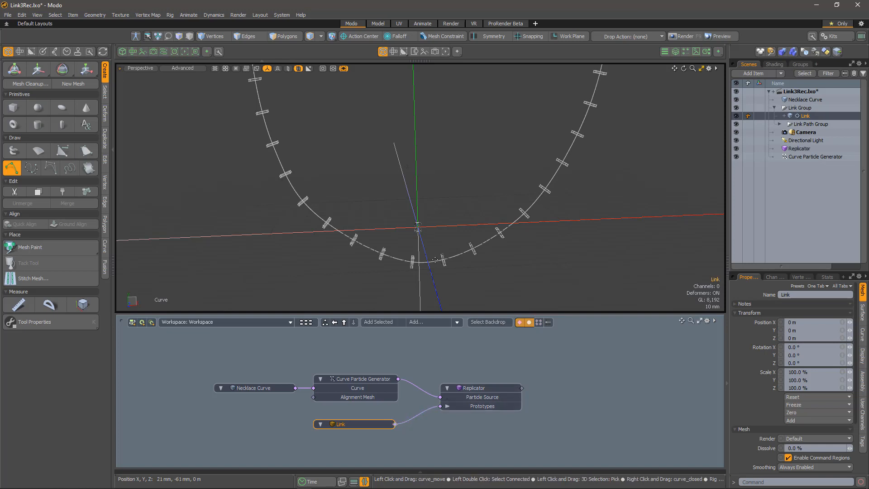
# - Set the 3D viewport's Replicators display option to All
pyautogui.scroll(3, 469, 270)
pyautogui.moveTo(469, 270)
pyautogui.keyDown('alt'); pyautogui.mouseDown()
pyautogui.moveTo(378, 273)
pyautogui.moveTo(469, 260)
pyautogui.mouseUp(); pyautogui.keyUp('alt')
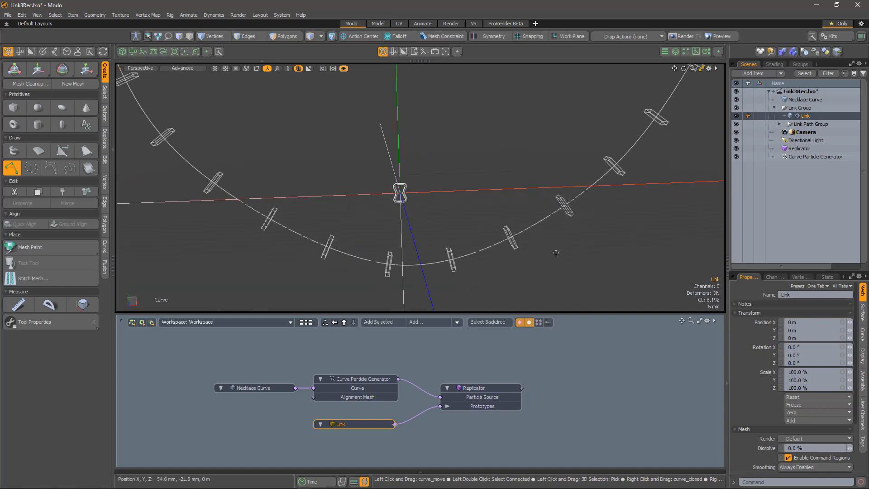
pyautogui.press('o')
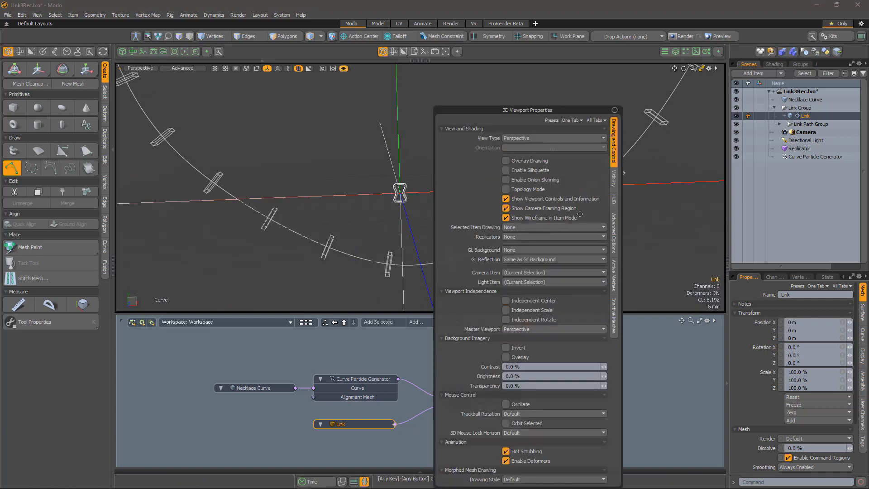
pyautogui.click(568, 236)
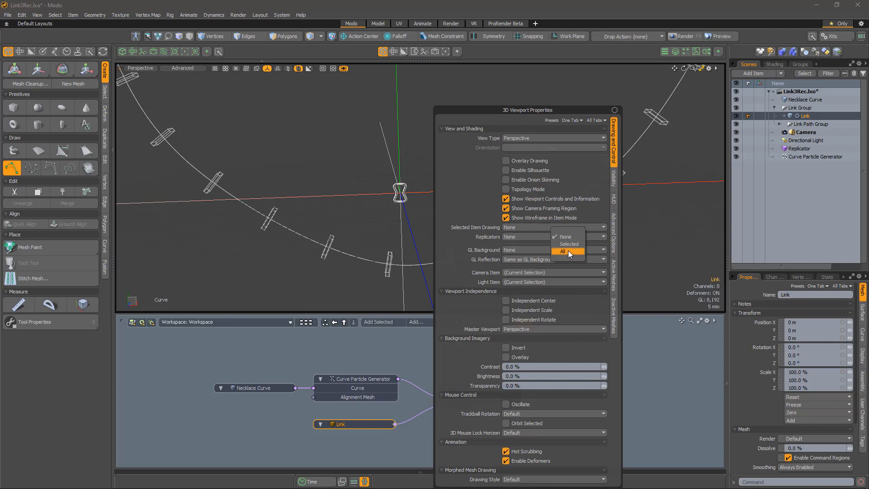
pyautogui.click(568, 250)
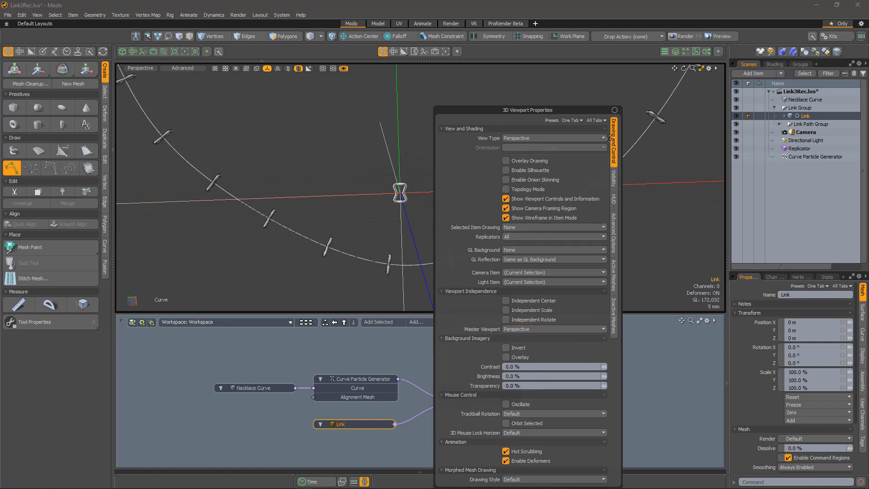
# - Set the Curve Particle Generator's Forward Axis to Y so the links align along the necklace curve
pyautogui.keyDown('alt'); pyautogui.moveTo(475, 289); pyautogui.dragTo(583, 208); pyautogui.keyUp('alt')
pyautogui.scroll(5, 447, 257)
pyautogui.keyDown('alt'); pyautogui.moveTo(553, 232); pyautogui.dragTo(469, 288); pyautogui.keyUp('alt')
pyautogui.scroll(-8, 480, 259)
pyautogui.click(361, 380)
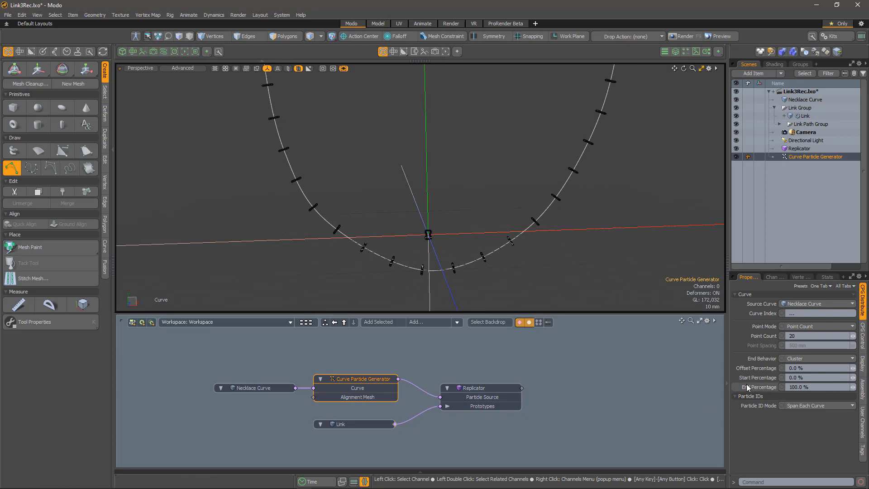
pyautogui.click(863, 336)
pyautogui.click(830, 354)
pyautogui.click(832, 348)
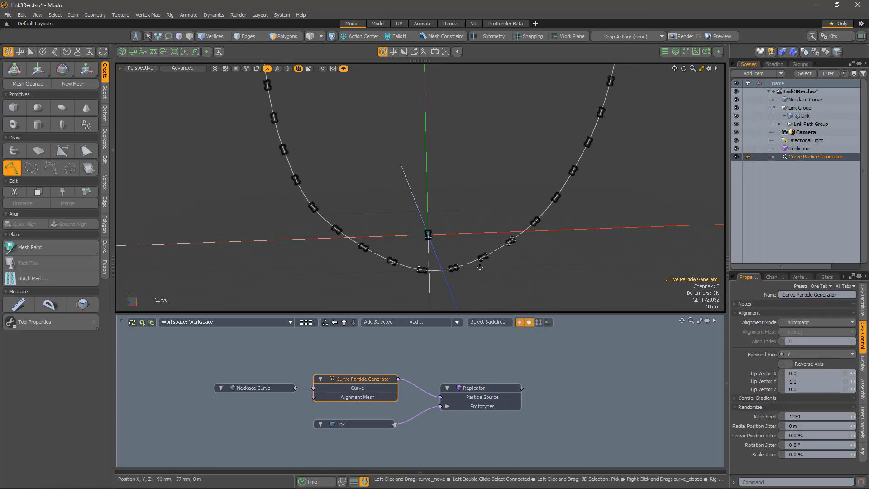
# - Set the Curve Particle Generator's Point Count to 85
pyautogui.scroll(3, 480, 272)
pyautogui.scroll(-3, 480, 273)
pyautogui.click(862, 299)
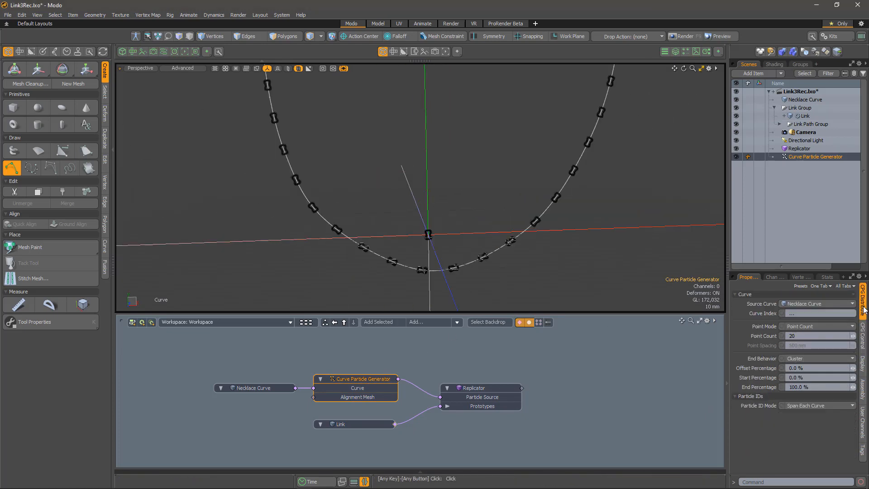
pyautogui.moveTo(853, 339); pyautogui.dragTo(856, 328)
# - Examine the replicated chain up close and as a whole, checking the spacing and orientation of the links
pyautogui.scroll(3, 443, 272)
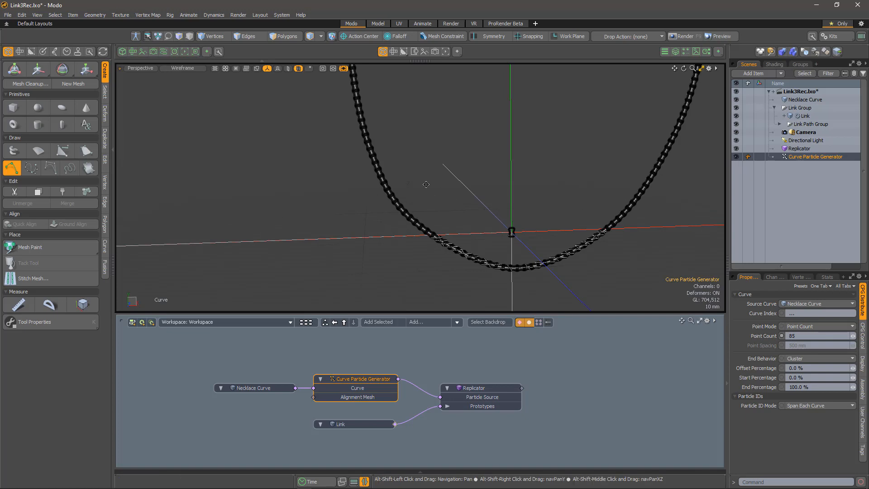
pyautogui.scroll(3, 462, 284)
pyautogui.scroll(5, 383, 163)
pyautogui.scroll(-7, 383, 163)
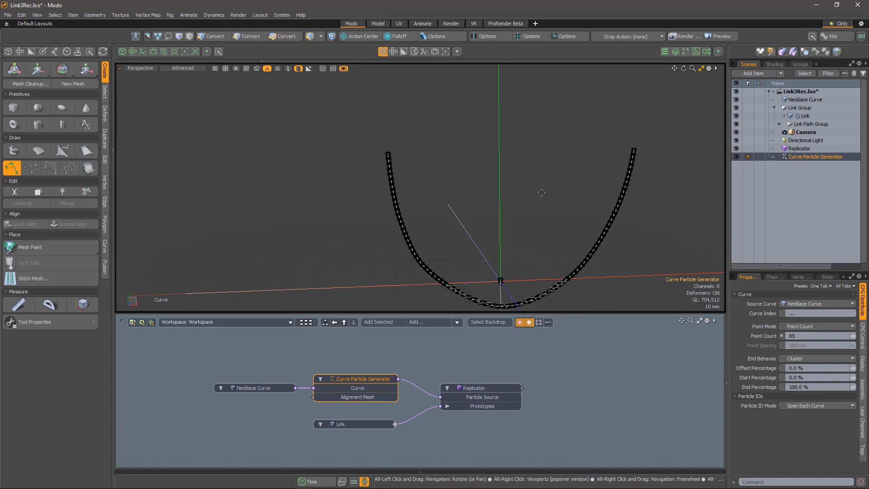
pyautogui.keyDown('alt'); pyautogui.keyDown('shift'); pyautogui.moveTo(541, 189); pyautogui.dragTo(459, 170); pyautogui.keyUp('shift'); pyautogui.keyUp('alt')
pyautogui.scroll(5, 438, 272)
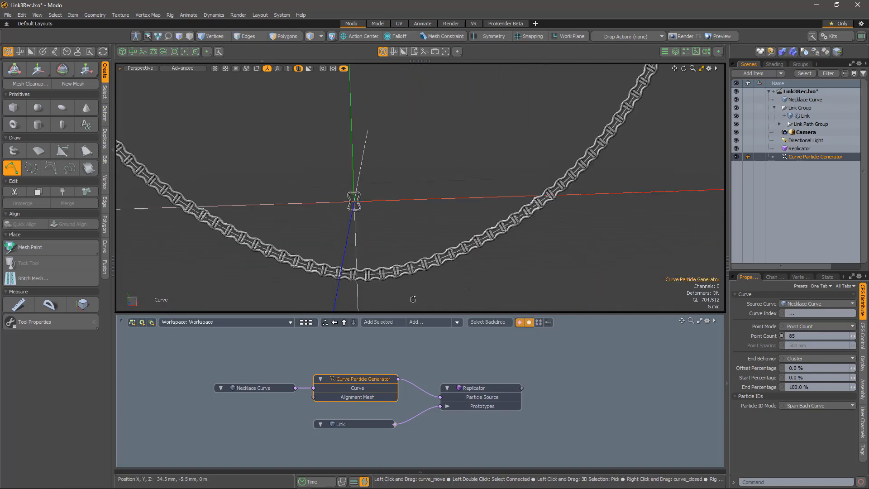
pyautogui.keyDown('alt'); pyautogui.moveTo(413, 299); pyautogui.dragTo(444, 258); pyautogui.keyUp('alt')
pyautogui.scroll(4, 367, 263)
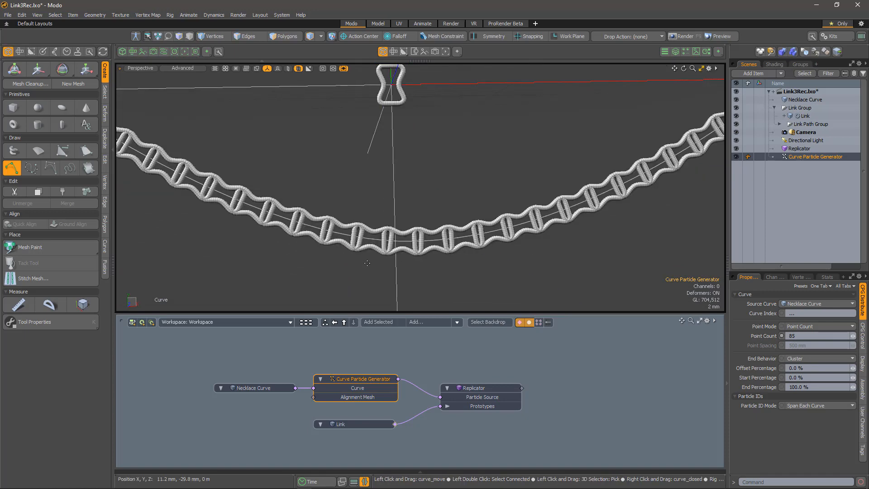
pyautogui.scroll(-5, 367, 263)
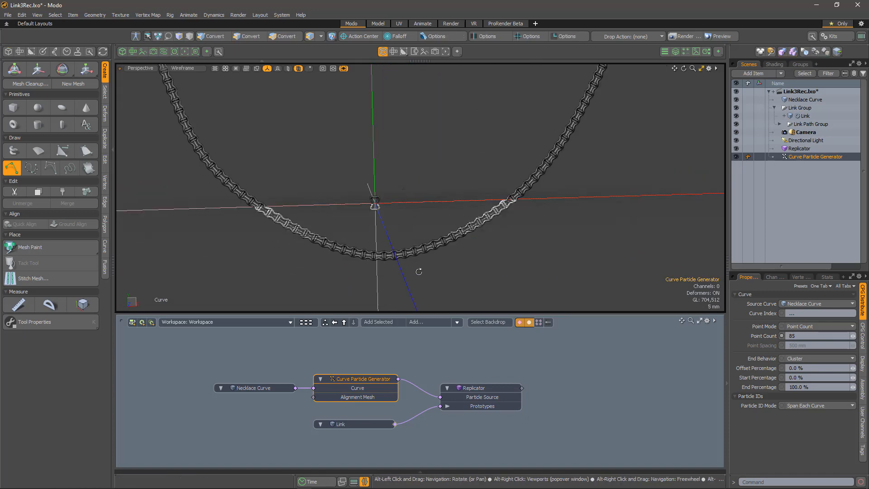
pyautogui.moveTo(419, 271)
pyautogui.keyDown('alt'); pyautogui.mouseDown()
pyautogui.moveTo(511, 270)
pyautogui.moveTo(481, 274)
pyautogui.mouseUp(); pyautogui.keyUp('alt')
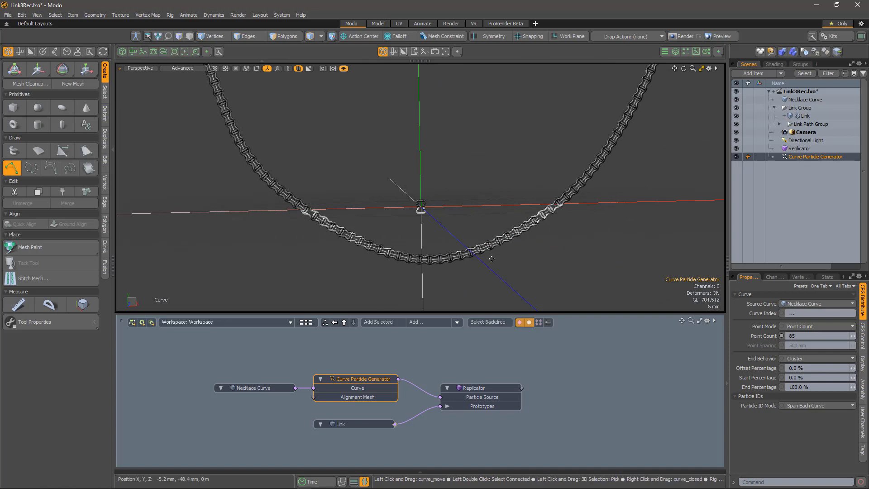
# - Create a Step particle modifier and place it in the schematic between the Curve Particle Generator and the Replicator, moving the Replicator aside
pyautogui.moveTo(474, 387); pyautogui.dragTo(573, 388)
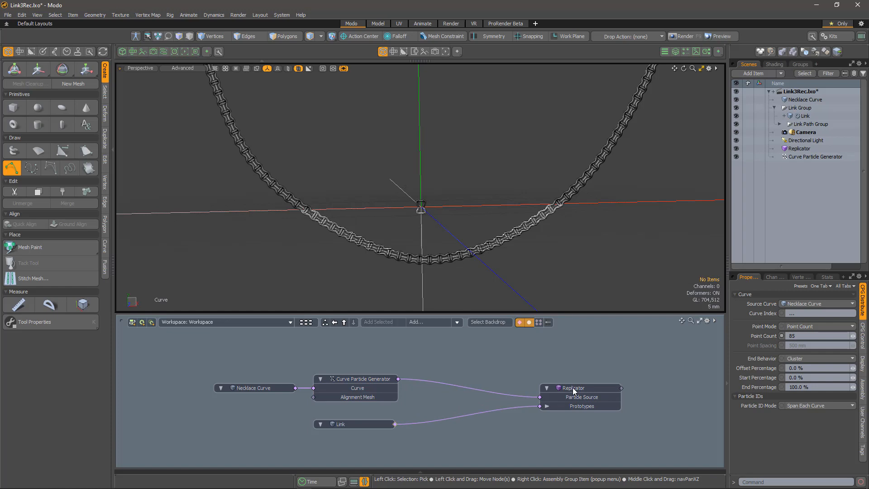
pyautogui.click(54, 52)
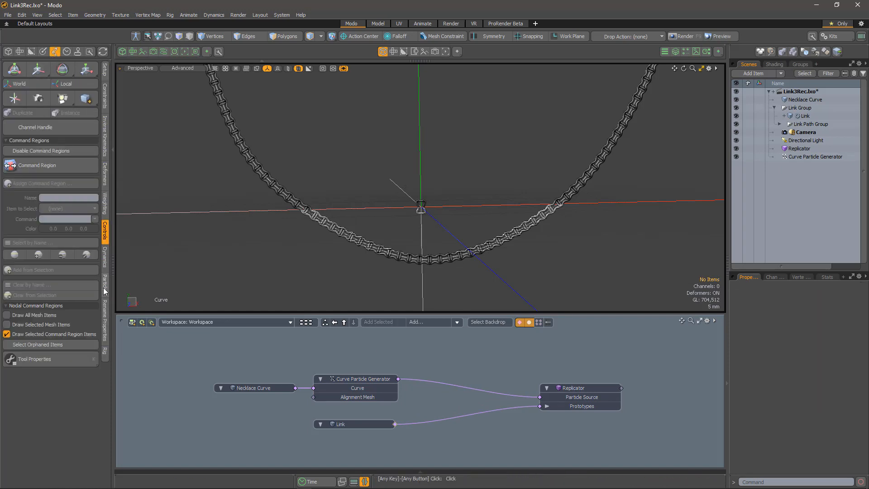
pyautogui.click(104, 290)
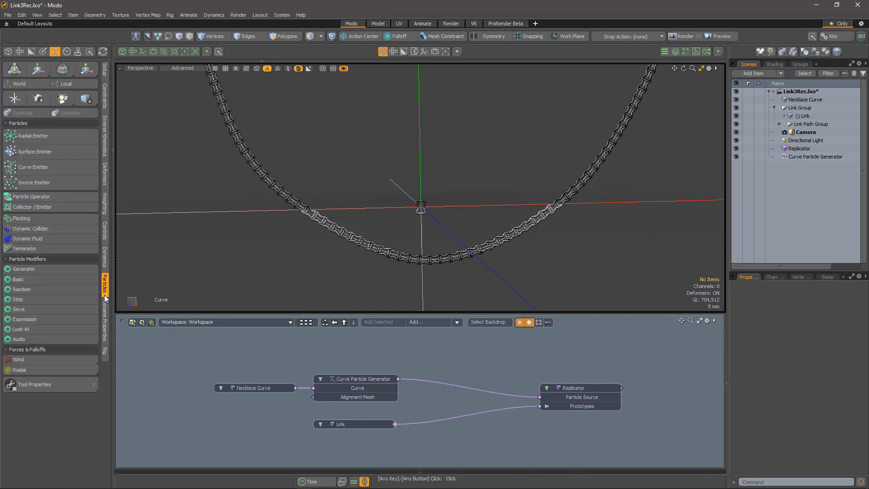
pyautogui.click(41, 299)
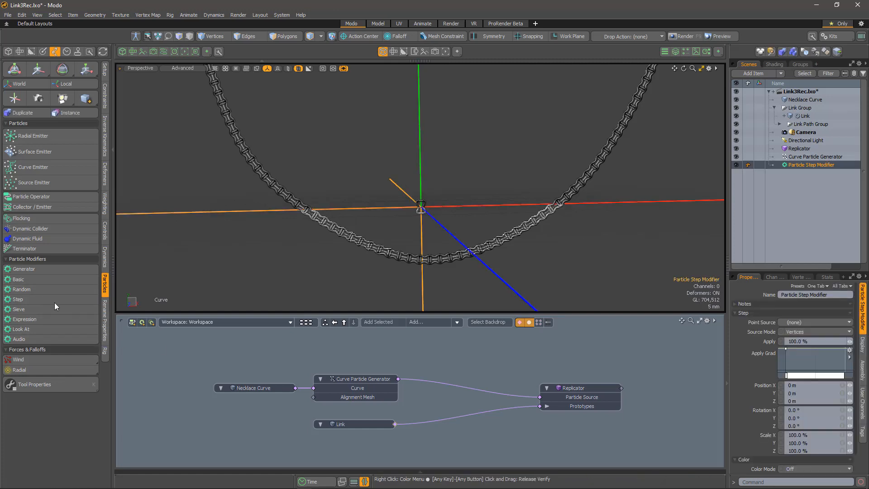
pyautogui.click(381, 322)
pyautogui.moveTo(474, 425); pyautogui.dragTo(473, 354)
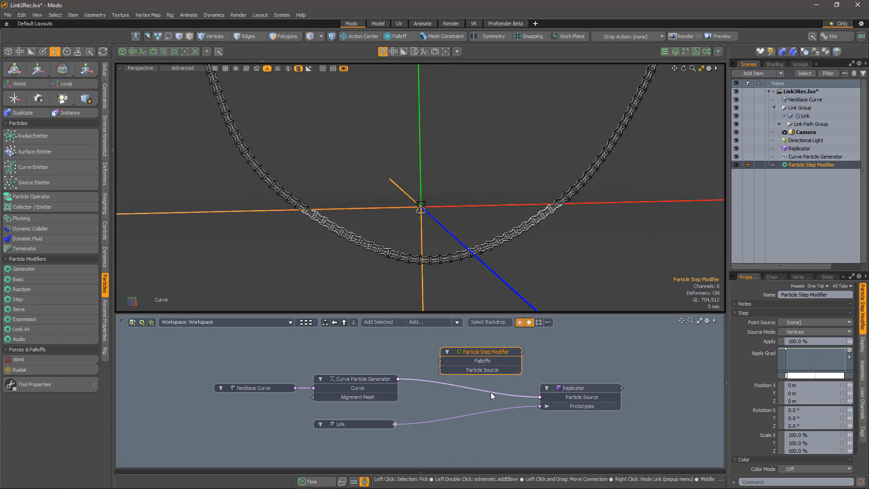
# - Route the Curve Particle Generator through the Particle Step Modifier's Particle Source into the Replicator's Particle Source
pyautogui.moveTo(479, 390); pyautogui.dragTo(441, 370)
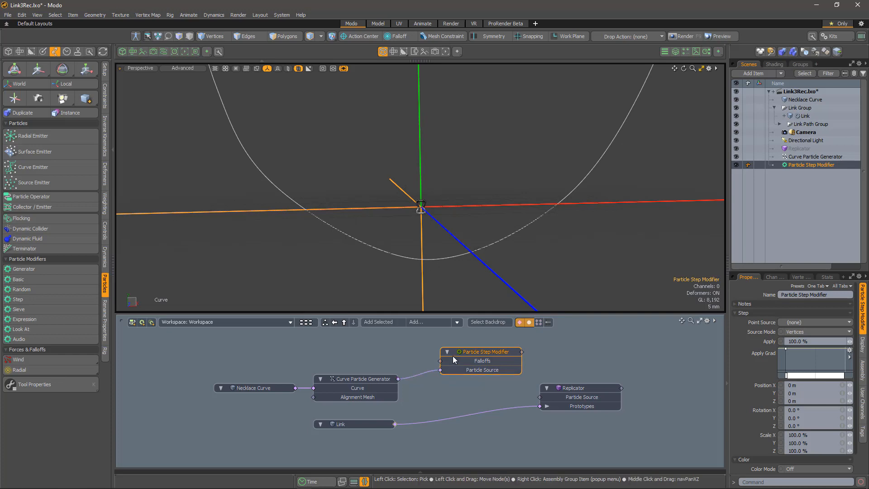
pyautogui.moveTo(508, 354); pyautogui.dragTo(500, 373)
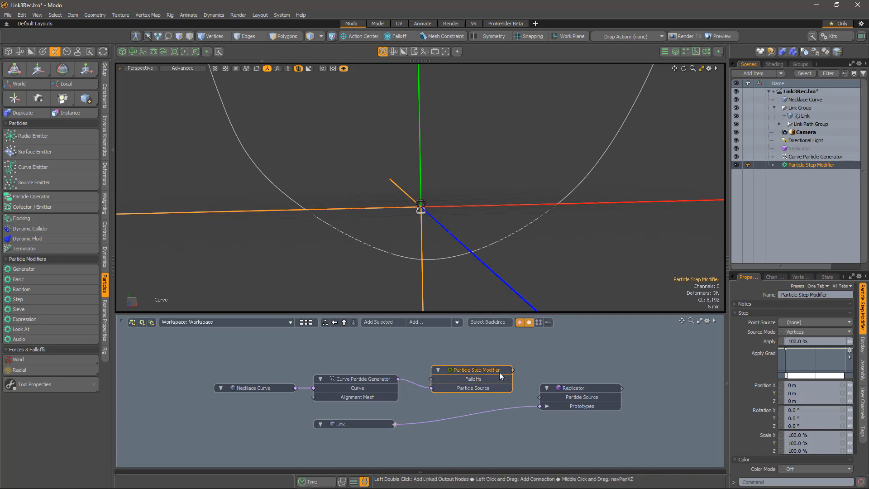
pyautogui.moveTo(541, 397); pyautogui.dragTo(540, 397)
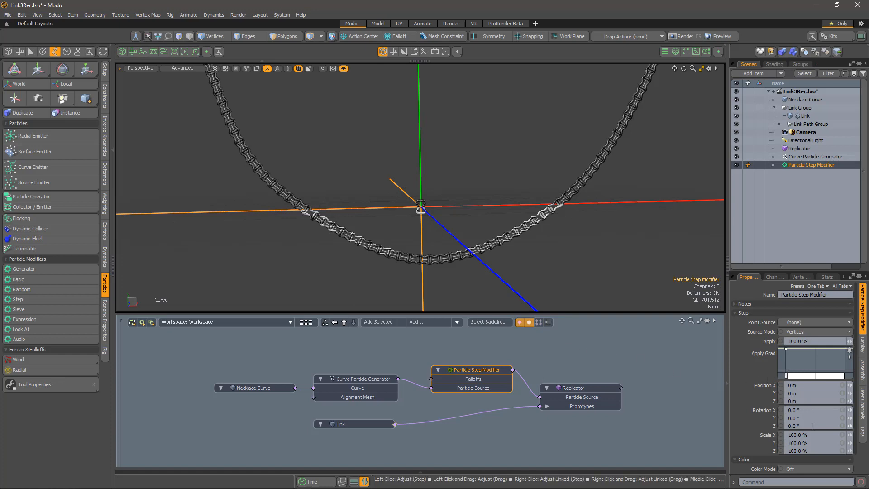
# - Set the Particle Step Modifier's Rotation Y to 420.8° and expose that rotation channel on its schematic node
pyautogui.moveTo(808, 419); pyautogui.dragTo(769, 422)
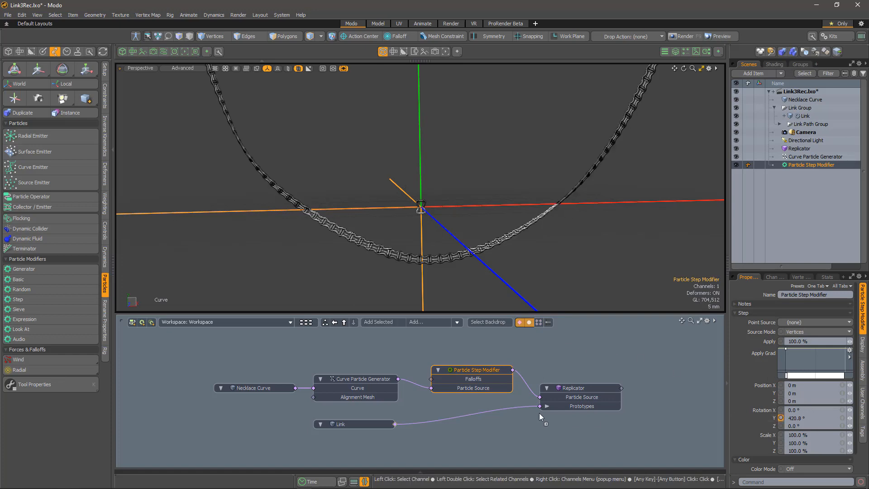
pyautogui.moveTo(473, 415); pyautogui.dragTo(449, 406)
# - Expose the Point Count channel on the Curve Particle Generator node and spread the schematic nodes apart to make room
pyautogui.moveTo(369, 424); pyautogui.dragTo(372, 452)
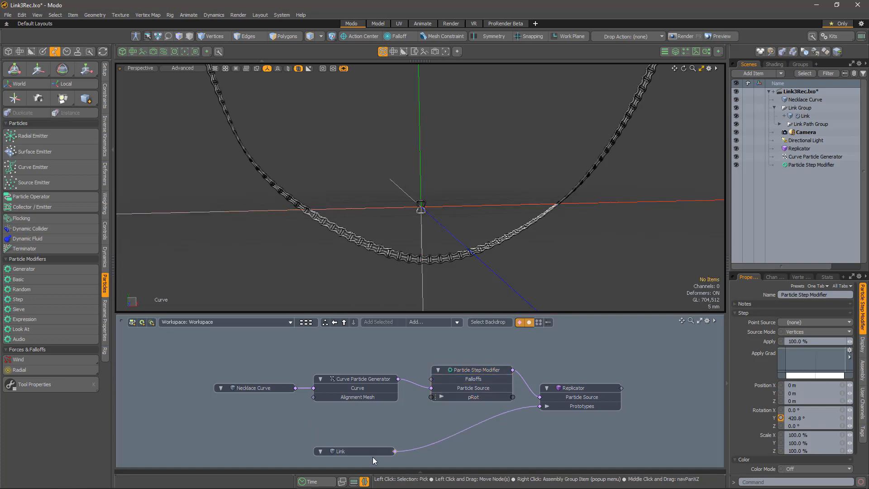
pyautogui.moveTo(362, 379); pyautogui.dragTo(362, 361)
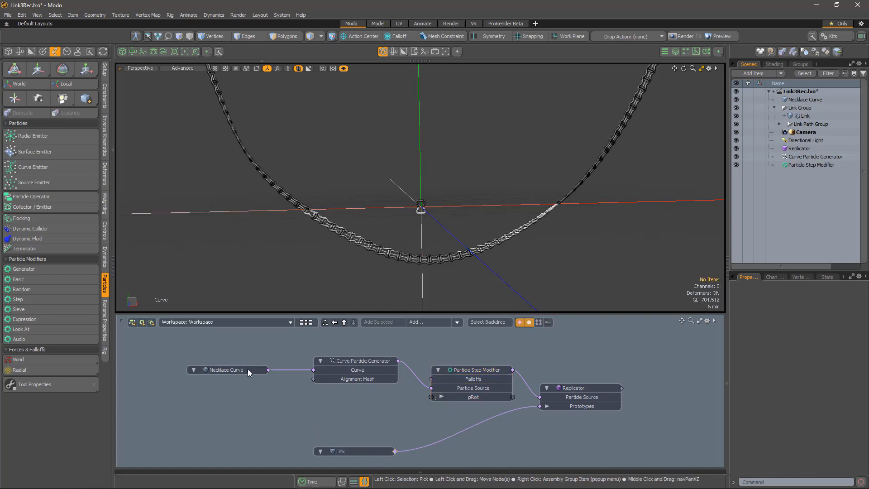
pyautogui.click(362, 360)
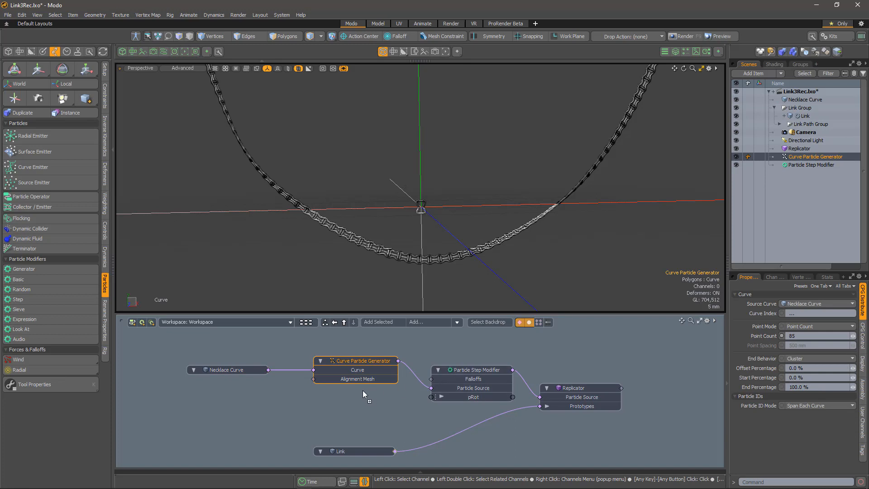
pyautogui.moveTo(362, 390); pyautogui.dragTo(362, 390)
pyautogui.moveTo(240, 370); pyautogui.dragTo(185, 361)
pyautogui.moveTo(356, 369); pyautogui.dragTo(282, 370)
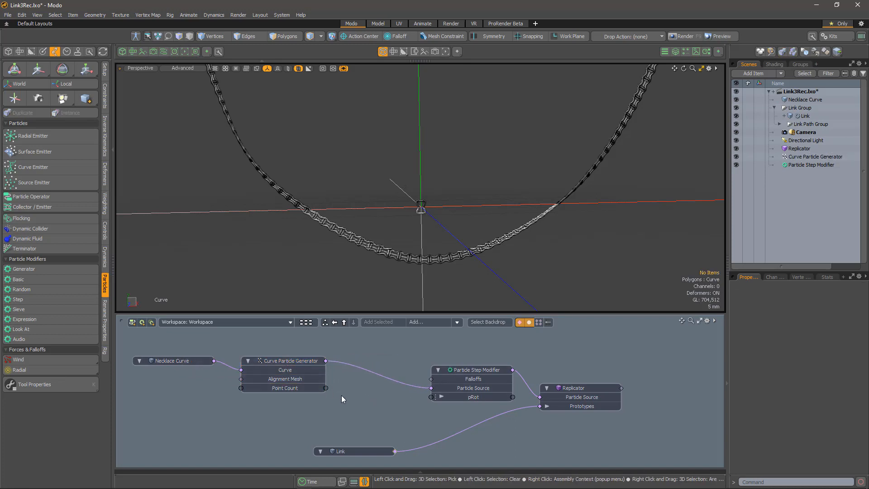
# - Add a Multiply math node to the schematic and link the Curve Particle Generator's Point Count to its first input
pyautogui.click(428, 323)
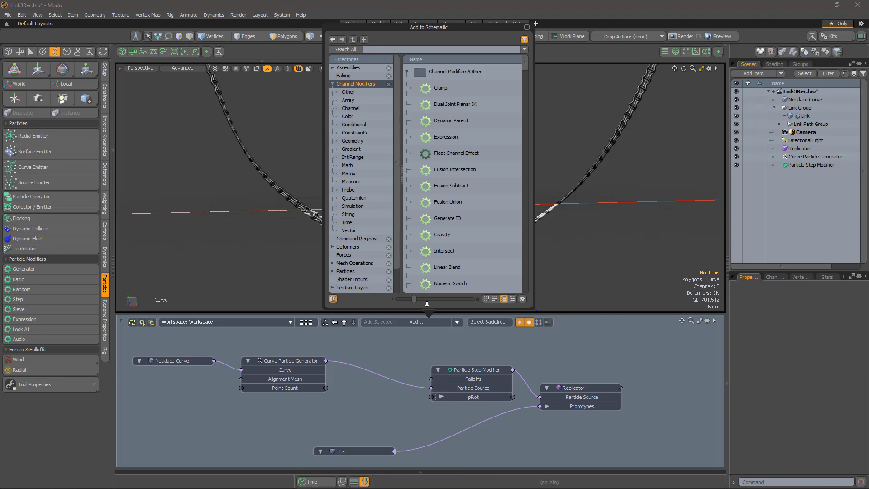
pyautogui.write('mul')
pyautogui.doubleClick(446, 90)
pyautogui.moveTo(464, 374); pyautogui.dragTo(348, 392)
# - Set the Multiply node's Value B to 90 and link its output to the Particle Step Modifier's rotation channel
pyautogui.moveTo(814, 313); pyautogui.dragTo(754, 319)
pyautogui.write('9')
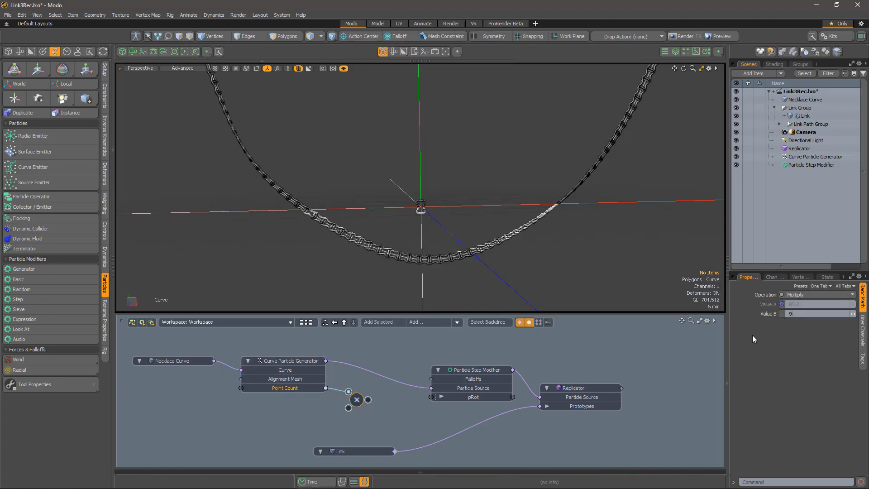
pyautogui.write('0')
pyautogui.press('Return')
pyautogui.moveTo(368, 400); pyautogui.dragTo(431, 397)
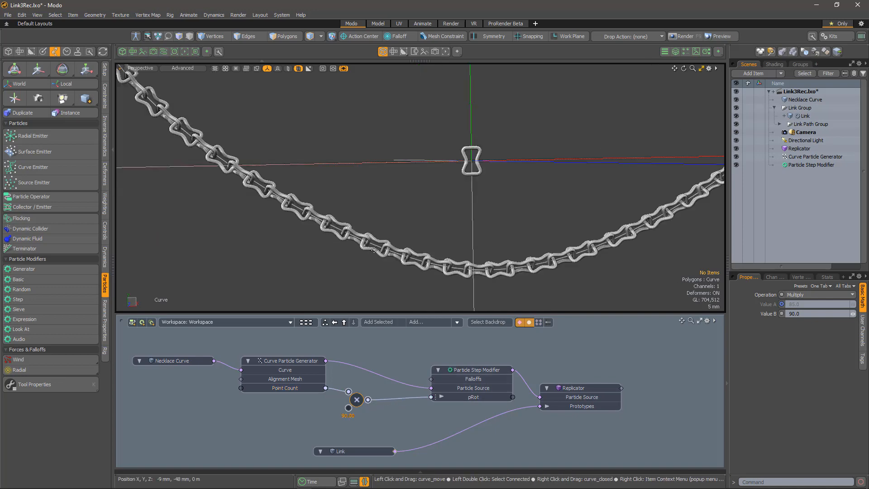
# - Set the Curve Particle Generator's Point Count to 80 and check the interlocking links along the chain
pyautogui.scroll(4, 373, 249)
pyautogui.keyDown('alt'); pyautogui.moveTo(374, 250); pyautogui.dragTo(476, 227); pyautogui.keyUp('alt')
pyautogui.click(299, 362)
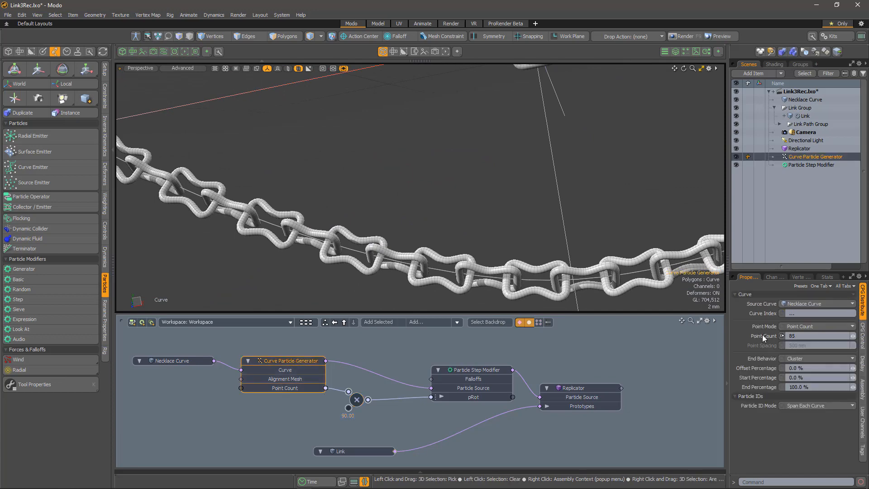
pyautogui.moveTo(853, 336); pyautogui.dragTo(853, 342)
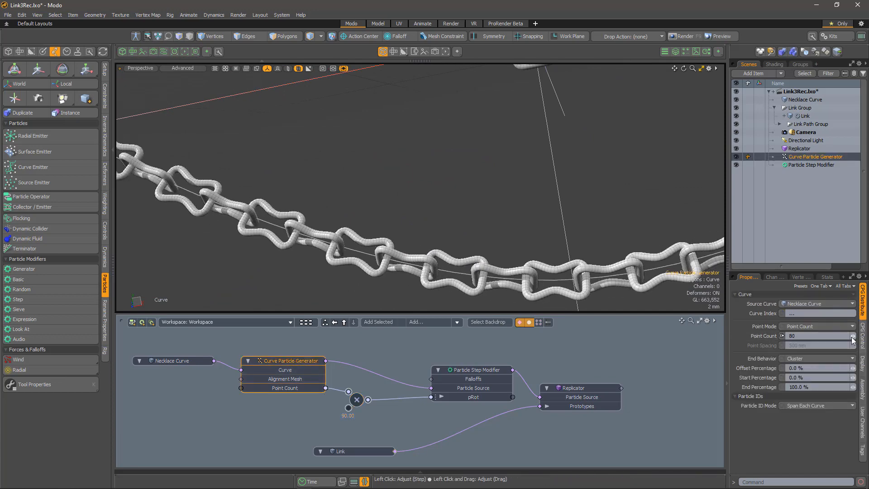
pyautogui.keyDown('alt'); pyautogui.moveTo(317, 253); pyautogui.dragTo(187, 181); pyautogui.keyUp('alt')
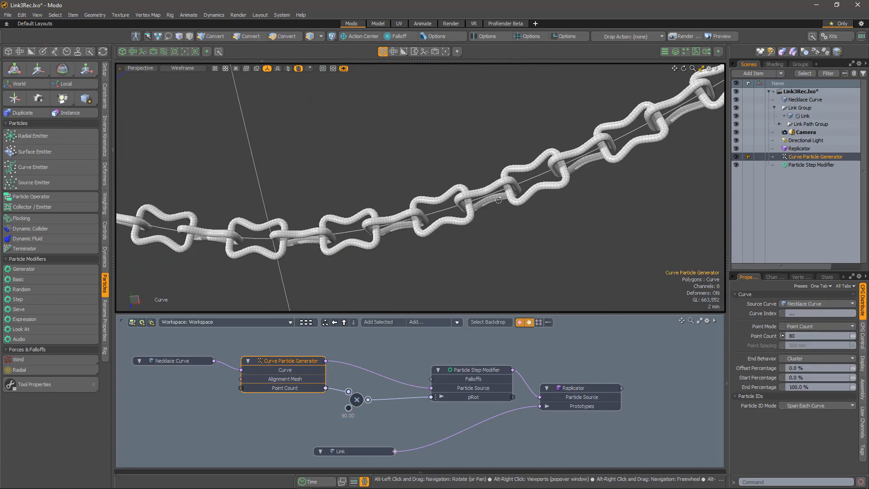
pyautogui.keyDown('ctrl'); pyautogui.keyDown('alt'); pyautogui.moveTo(679, 249); pyautogui.dragTo(390, 159); pyautogui.keyUp('alt'); pyautogui.keyUp('ctrl')
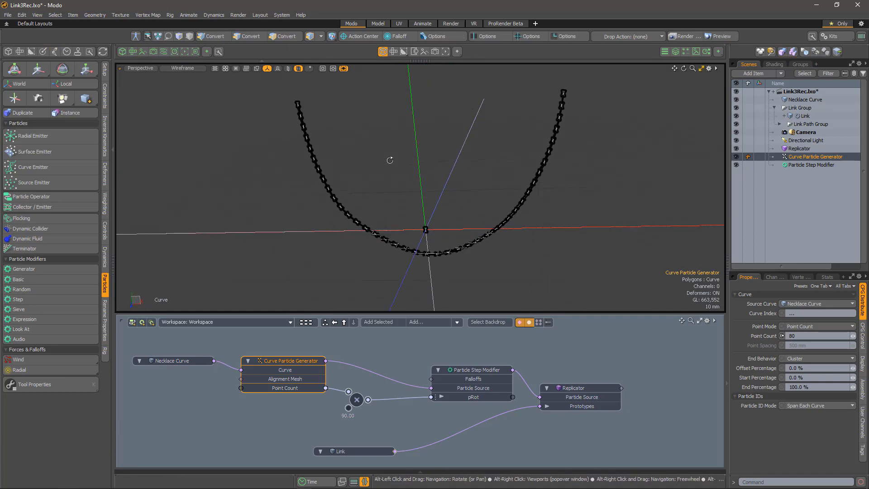
# - Add a Particle Random Modifier and bring it into the schematic after shifting the Curve Particle Generator and Particle Step Modifier nodes
pyautogui.keyDown('ctrl'); pyautogui.keyDown('alt'); pyautogui.moveTo(424, 250); pyautogui.dragTo(557, 248); pyautogui.keyUp('alt'); pyautogui.keyUp('ctrl')
pyautogui.keyDown('alt'); pyautogui.moveTo(430, 235); pyautogui.dragTo(556, 257); pyautogui.keyUp('alt')
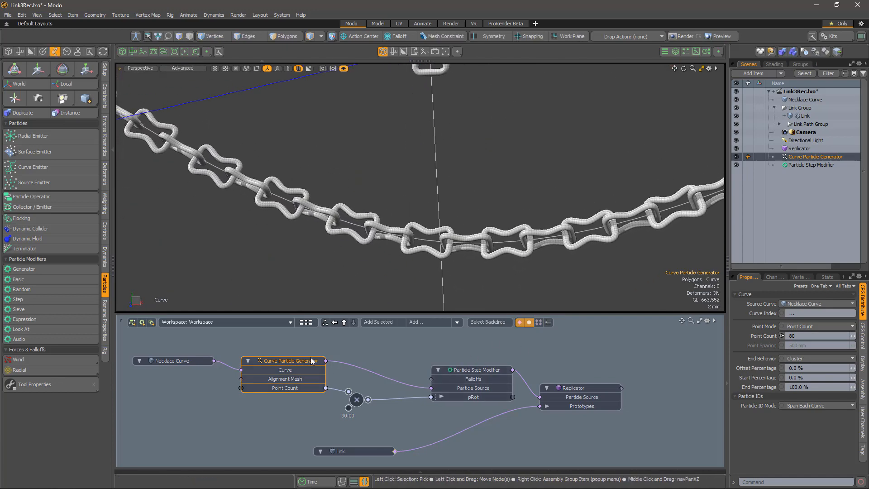
pyautogui.moveTo(311, 361); pyautogui.dragTo(302, 360)
pyautogui.moveTo(441, 370); pyautogui.dragTo(396, 360)
pyautogui.click(473, 376)
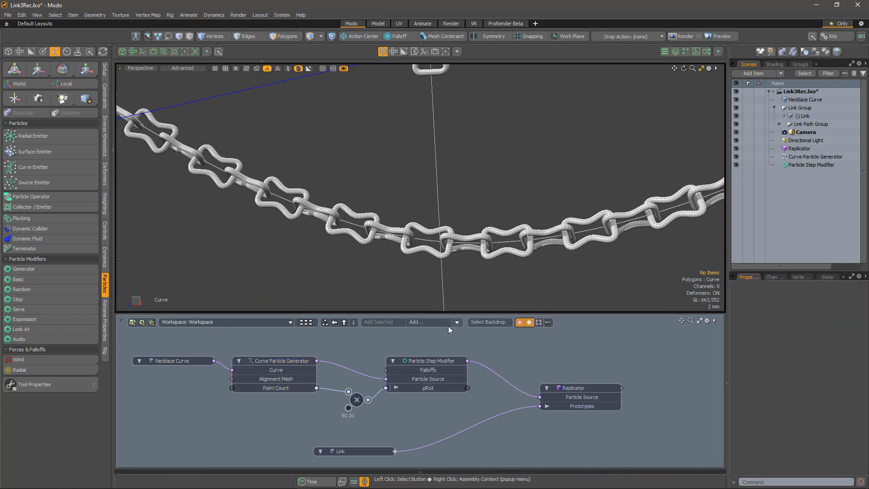
pyautogui.click(53, 289)
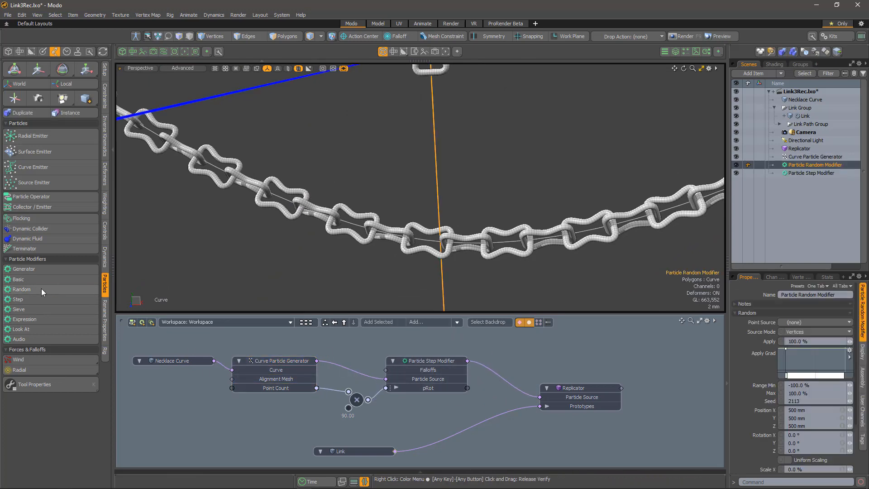
pyautogui.click(381, 323)
# - Spread the schematic nodes apart and wire the Particle Random Modifier between the Particle Step Modifier and the Replicator's Particle Source
pyautogui.moveTo(423, 363); pyautogui.dragTo(415, 355)
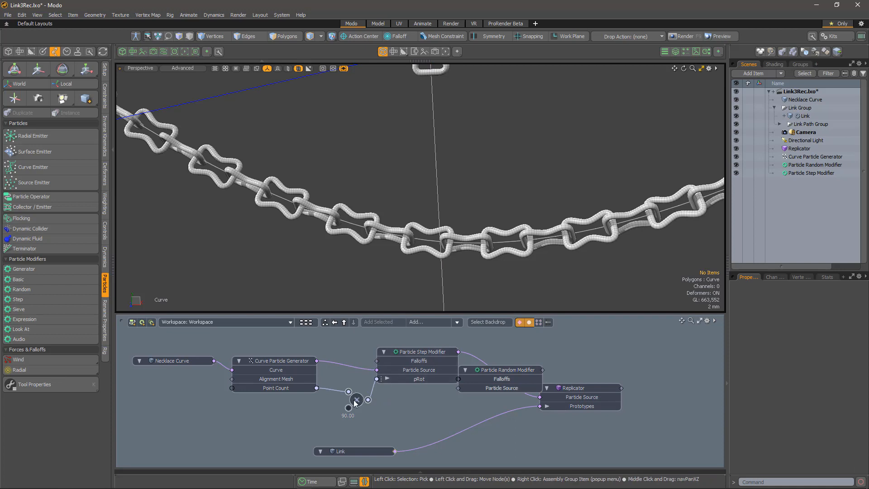
pyautogui.moveTo(357, 399); pyautogui.dragTo(321, 408)
pyautogui.moveTo(289, 362); pyautogui.dragTo(270, 371)
pyautogui.moveTo(195, 361); pyautogui.dragTo(158, 361)
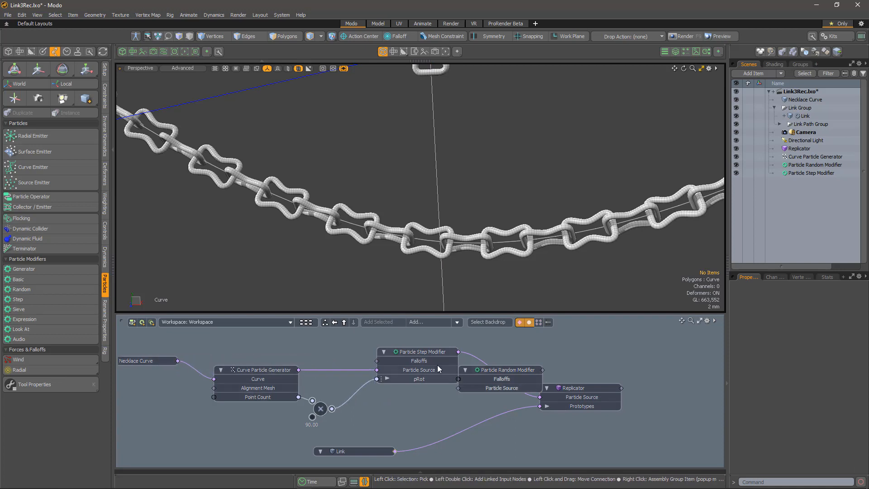
pyautogui.moveTo(580, 388); pyautogui.dragTo(643, 389)
pyautogui.moveTo(489, 370); pyautogui.dragTo(525, 361)
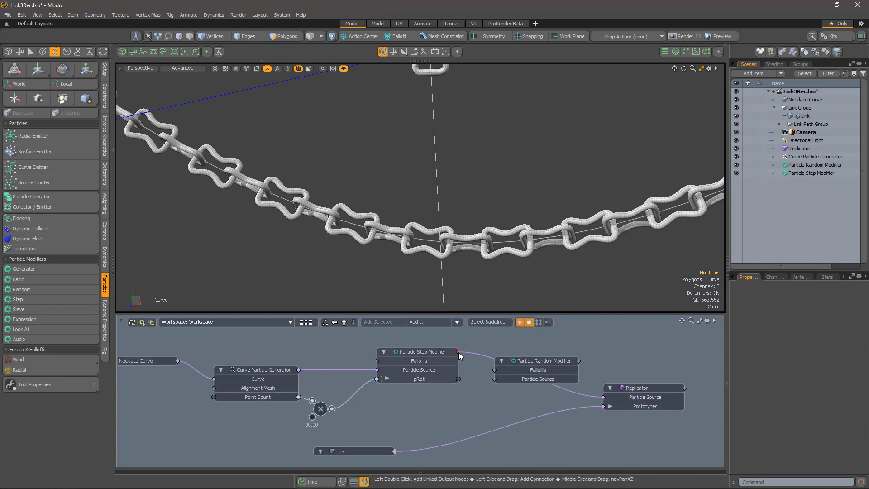
pyautogui.moveTo(458, 352); pyautogui.dragTo(495, 378)
pyautogui.moveTo(593, 395); pyautogui.dragTo(602, 397)
# - Set the Particle Random Modifier's Position X, Y and Z to 0 m and its Rotation Y to 20°
pyautogui.click(539, 359)
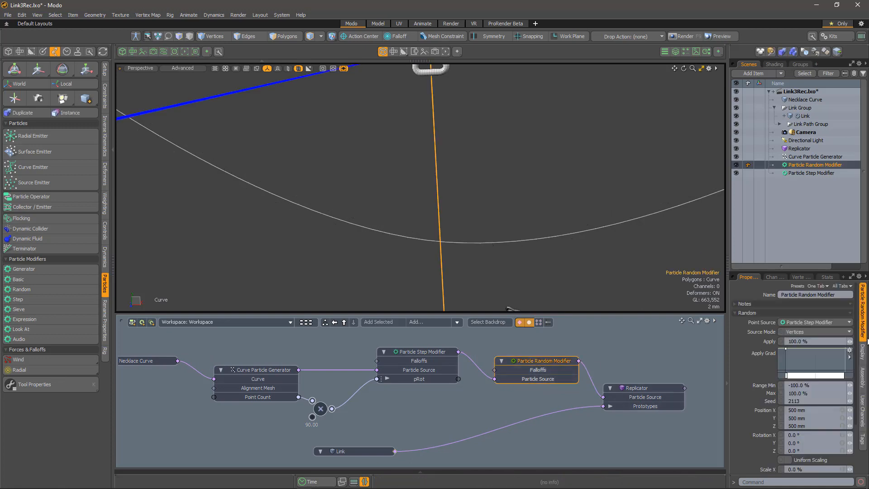
pyautogui.click(841, 410)
pyautogui.moveTo(850, 418); pyautogui.dragTo(692, 418)
pyautogui.scroll(-4, 601, 277)
pyautogui.scroll(4, 601, 275)
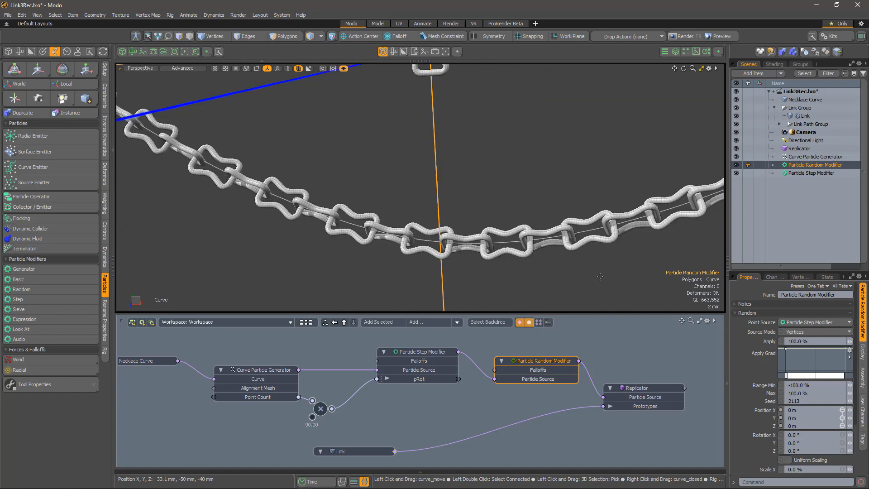
pyautogui.keyDown('alt'); pyautogui.keyDown('shift'); pyautogui.moveTo(601, 276); pyautogui.dragTo(578, 285); pyautogui.keyUp('shift'); pyautogui.keyUp('alt')
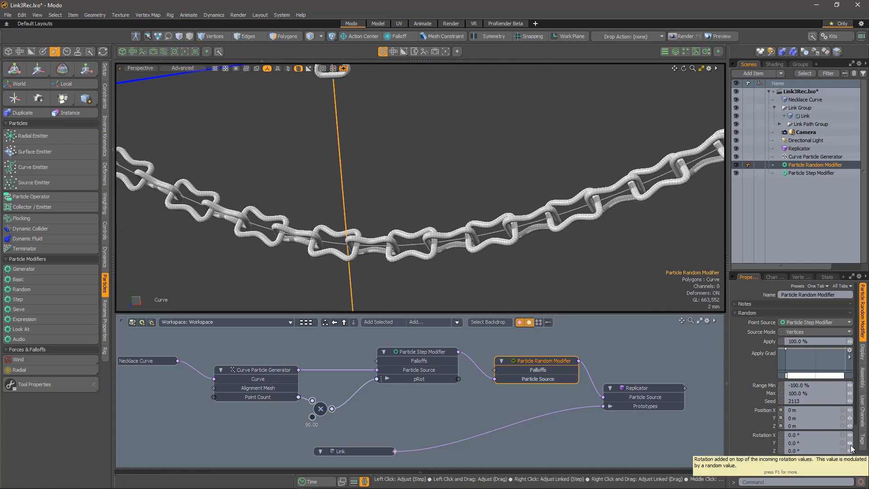
pyautogui.write('20')
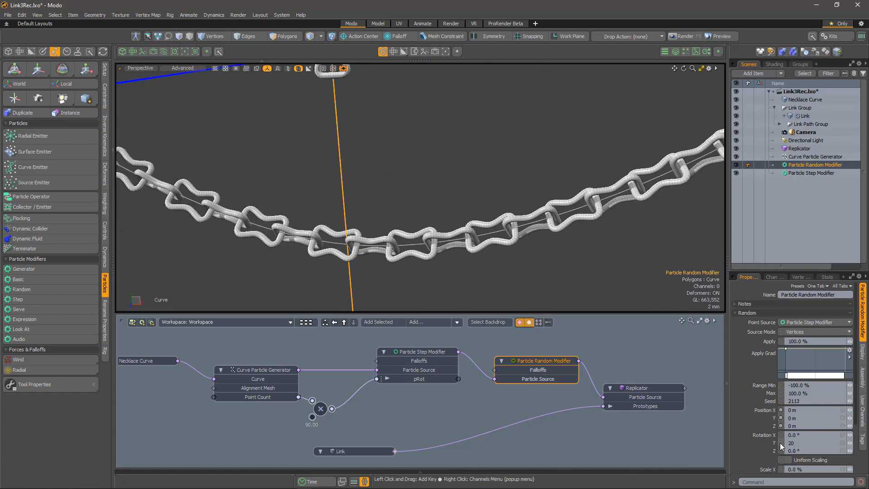
pyautogui.press('Tab')
# - Examine the random rotation of the links along the whole chain and in close-up
pyautogui.moveTo(584, 214)
pyautogui.keyDown('alt'); pyautogui.mouseDown()
pyautogui.moveTo(545, 249)
pyautogui.moveTo(592, 220)
pyautogui.mouseUp(); pyautogui.keyUp('alt')
pyautogui.scroll(-4, 543, 249)
pyautogui.scroll(6, 665, 194)
pyautogui.scroll(-6, 570, 222)
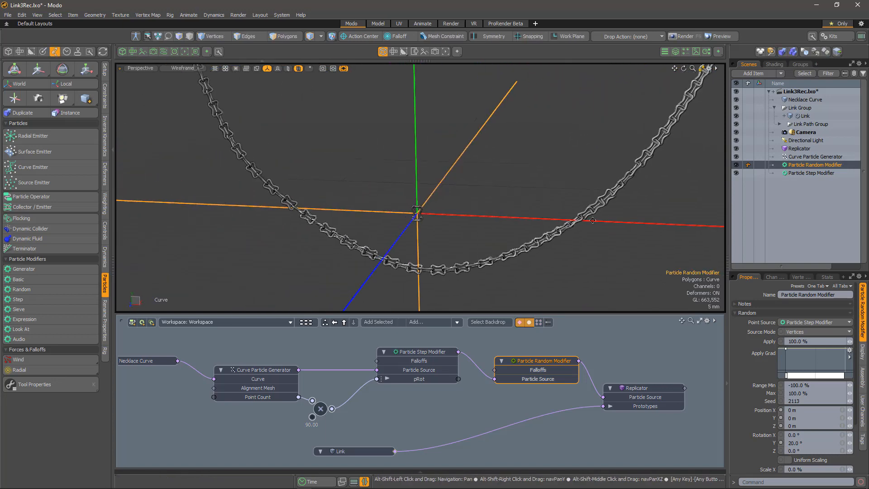
pyautogui.scroll(5, 592, 220)
pyautogui.scroll(-8, 556, 254)
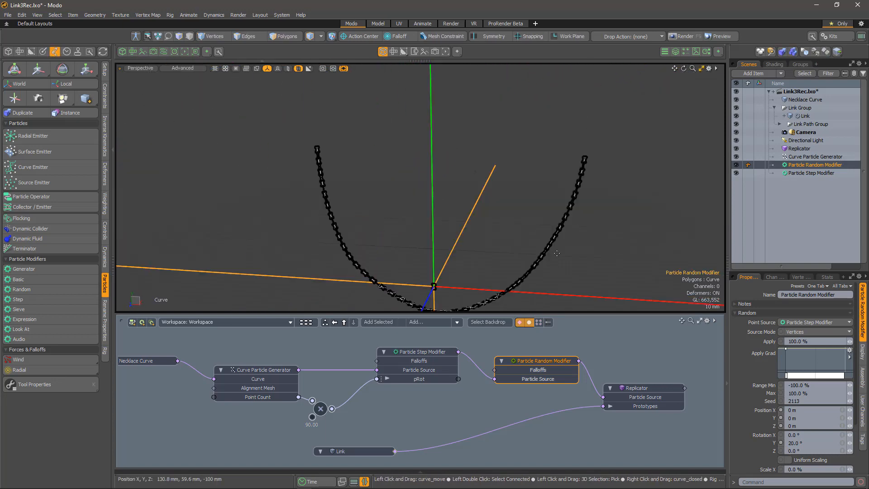
pyautogui.moveTo(557, 253)
pyautogui.keyDown('alt'); pyautogui.keyDown('shift'); pyautogui.mouseDown()
pyautogui.moveTo(561, 218)
pyautogui.moveTo(529, 245)
pyautogui.mouseUp(); pyautogui.keyUp('shift'); pyautogui.keyUp('alt')
pyautogui.scroll(7, 430, 276)
pyautogui.moveTo(430, 258)
pyautogui.keyDown('alt'); pyautogui.mouseDown()
pyautogui.moveTo(452, 250)
pyautogui.moveTo(462, 271)
pyautogui.mouseUp(); pyautogui.keyUp('alt')
pyautogui.scroll(6, 462, 271)
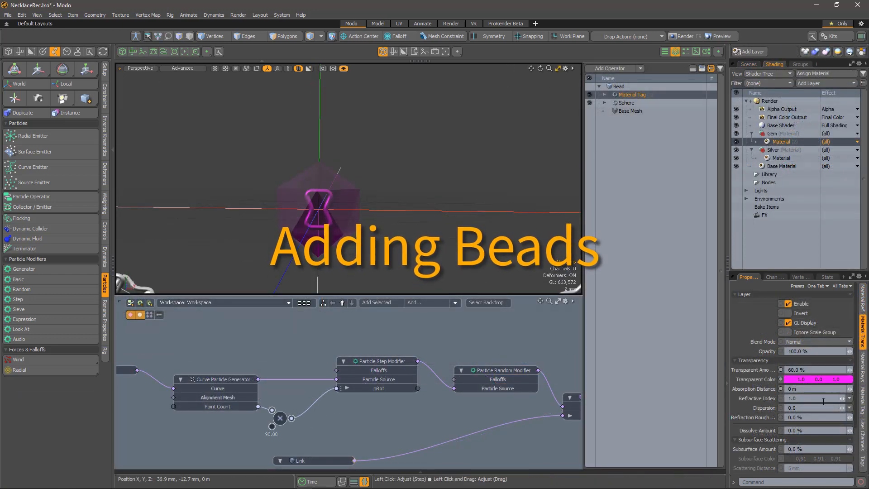
# - Set the Gem material's Refractive Index to 1.553, then briefly open and close the render preview
pyautogui.click(848, 398)
pyautogui.click(814, 300)
pyautogui.press('F8')
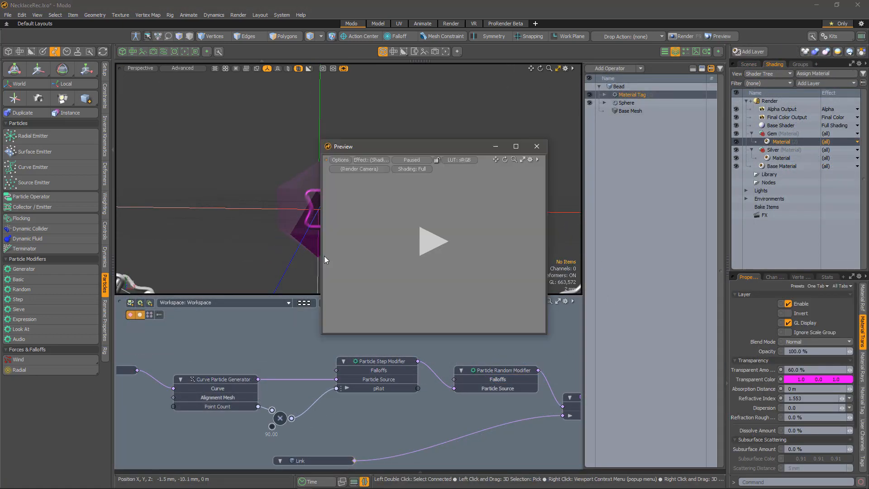
pyautogui.moveTo(450, 256)
pyautogui.keyDown('alt'); pyautogui.mouseDown()
pyautogui.moveTo(408, 267)
pyautogui.moveTo(438, 267)
pyautogui.mouseUp(); pyautogui.keyUp('alt')
pyautogui.press('F8')
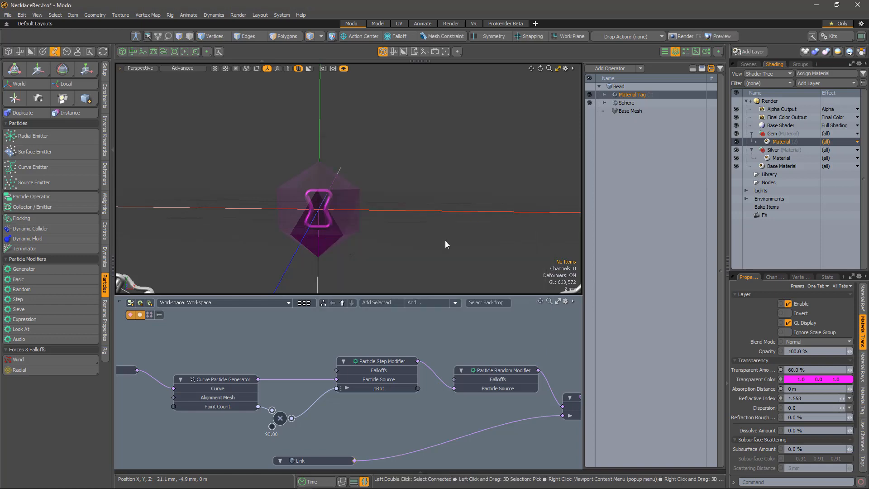
# - Add a second Curve Particle Generator fed by the Necklace Curve and place its node above the first one
pyautogui.click(748, 63)
pyautogui.scroll(-2, 395, 409)
pyautogui.scroll(2, 292, 340)
pyautogui.click(425, 300)
pyautogui.write('curve')
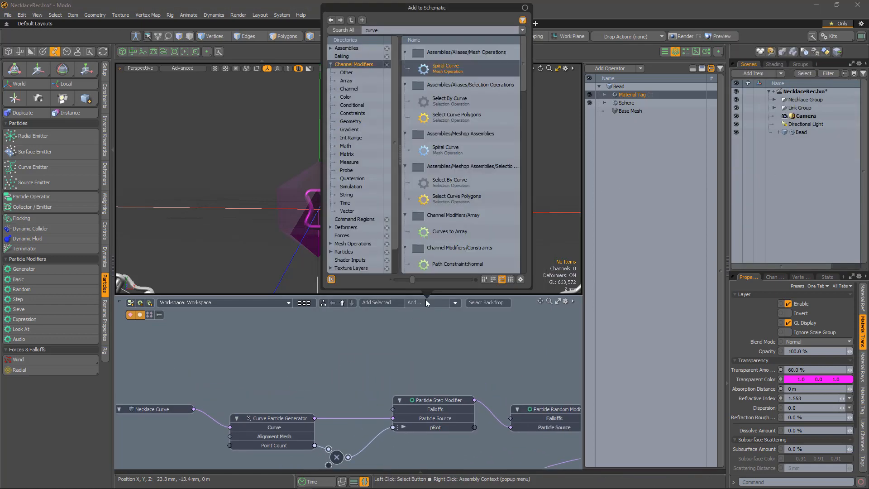
pyautogui.write(' part')
pyautogui.doubleClick(426, 68)
pyautogui.moveTo(374, 429); pyautogui.dragTo(270, 350)
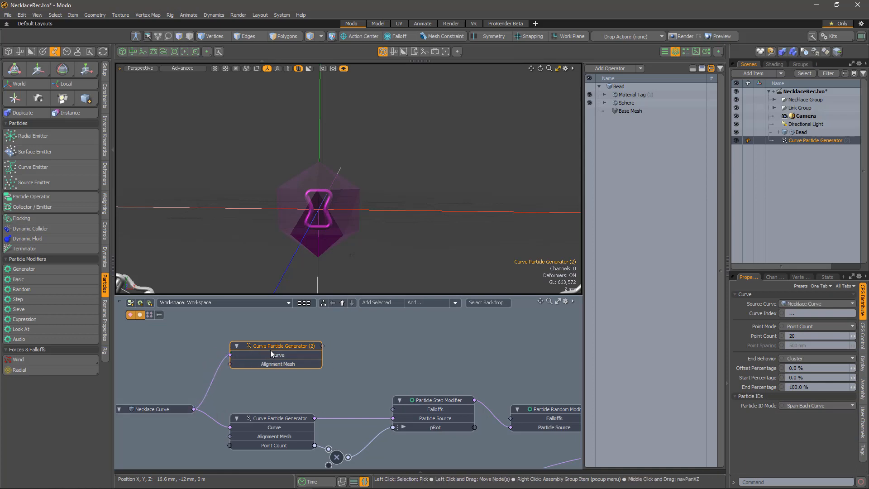
# - Add a second Replicator to the schematic and place it beside the second Curve Particle Generator
pyautogui.click(428, 304)
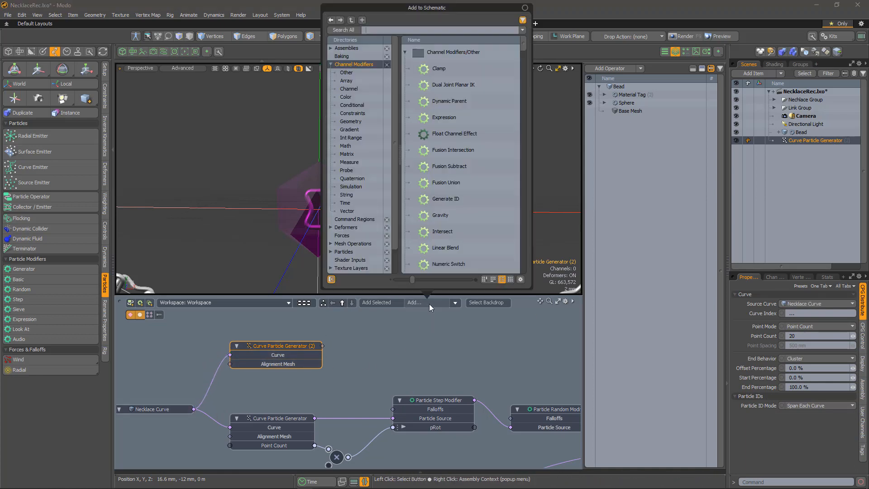
pyautogui.write('replicate')
pyautogui.press('BackSpace')
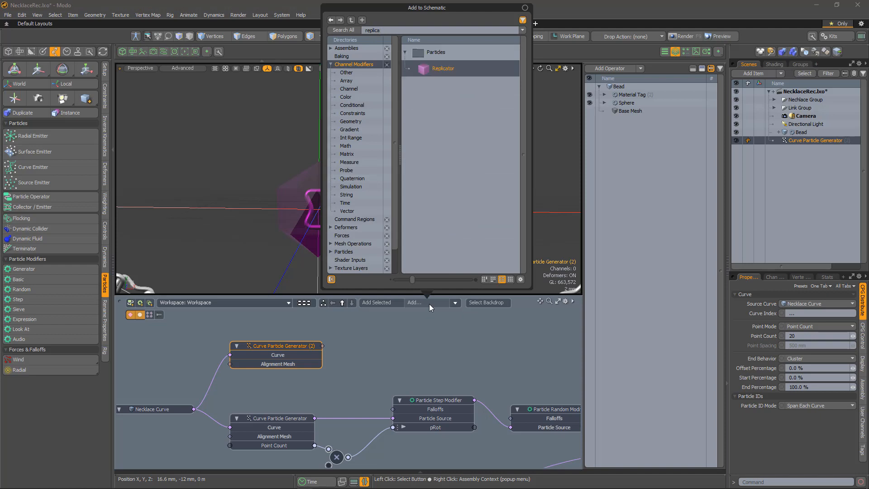
pyautogui.press('Return')
pyautogui.moveTo(420, 374); pyautogui.dragTo(438, 347)
# - Link the second Curve Particle Generator to the new Replicator's Particle Source and the Bead mesh to its Prototypes
pyautogui.moveTo(322, 346); pyautogui.dragTo(393, 355)
pyautogui.moveTo(801, 132); pyautogui.dragTo(306, 393)
pyautogui.moveTo(394, 367); pyautogui.dragTo(393, 364)
pyautogui.scroll(-5, 425, 253)
pyautogui.keyDown('alt'); pyautogui.keyDown('shift'); pyautogui.moveTo(426, 251); pyautogui.dragTo(446, 256); pyautogui.keyUp('shift'); pyautogui.keyUp('alt')
pyautogui.scroll(-3, 398, 264)
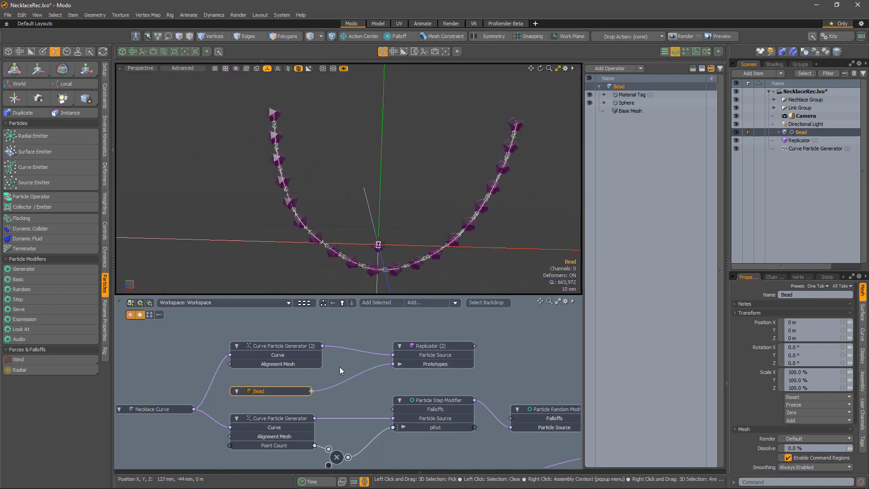
# - Set the second Curve Particle Generator to Point Count 19, Offset 2%, Start 37% and End 60%, and inspect the bead placement
pyautogui.click(297, 345)
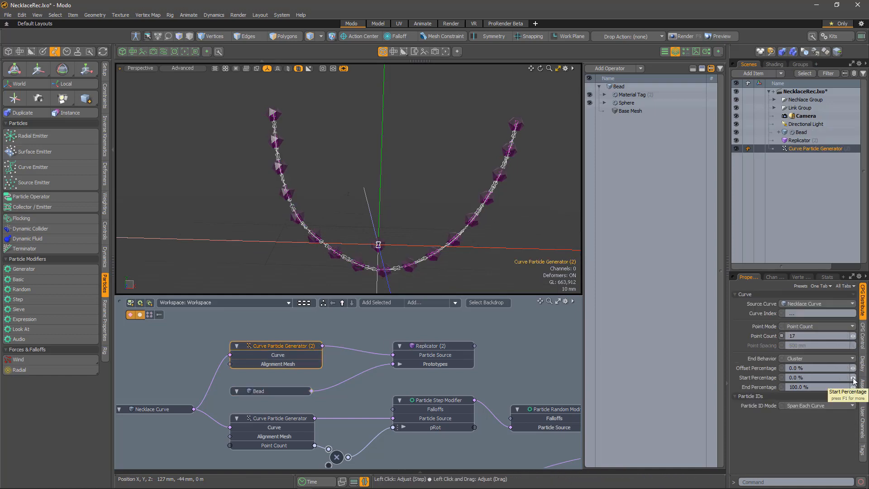
pyautogui.moveTo(853, 378); pyautogui.dragTo(859, 378)
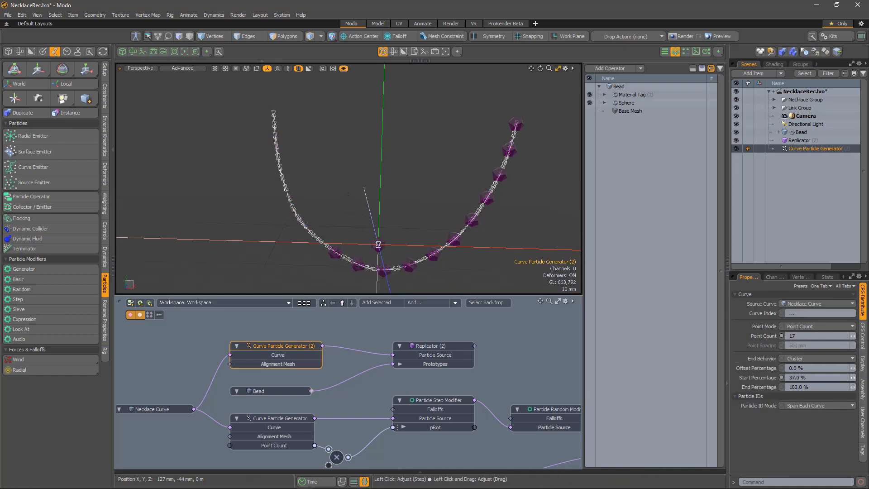
pyautogui.moveTo(854, 387); pyautogui.dragTo(846, 388)
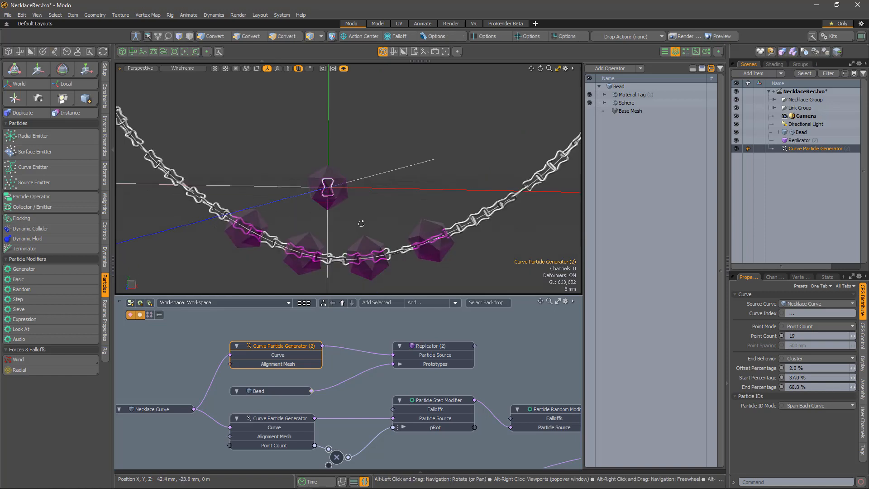
pyautogui.keyDown('alt'); pyautogui.moveTo(393, 229); pyautogui.dragTo(403, 227); pyautogui.keyUp('alt')
pyautogui.scroll(5, 336, 241)
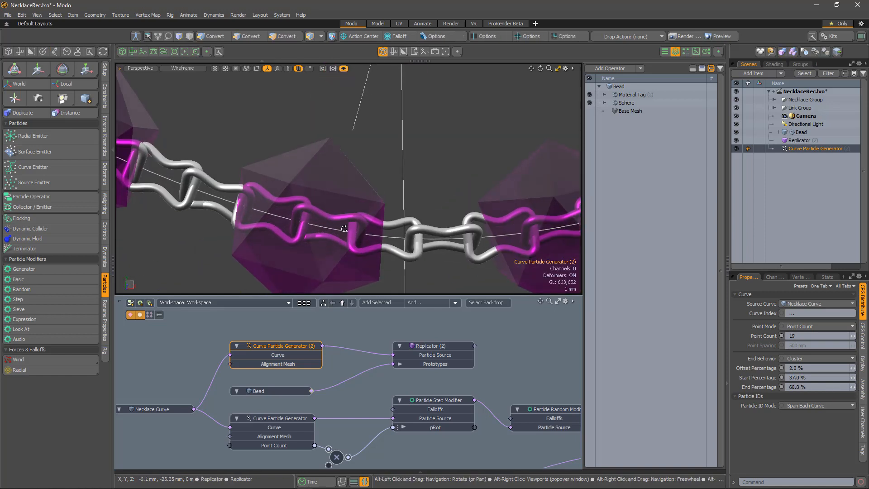
pyautogui.moveTo(343, 233)
pyautogui.keyDown('alt'); pyautogui.mouseDown()
pyautogui.moveTo(349, 237)
pyautogui.moveTo(324, 238)
pyautogui.moveTo(347, 228)
pyautogui.moveTo(338, 230)
pyautogui.mouseUp(); pyautogui.keyUp('alt')
pyautogui.scroll(-5, 320, 227)
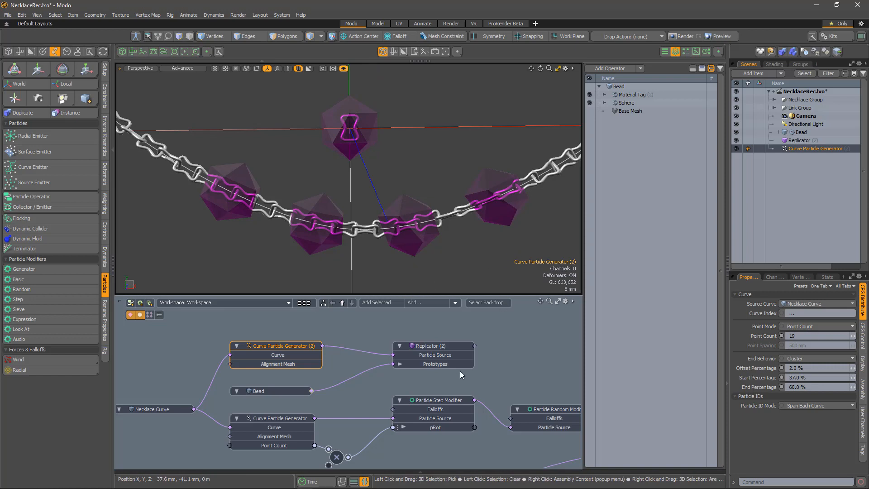
# - Add a Constant texture to the Shader Tree's Nodes folder and place it in the schematic above the second Replicator
pyautogui.keyDown('alt'); pyautogui.moveTo(404, 367); pyautogui.dragTo(381, 388); pyautogui.keyUp('alt')
pyautogui.click(774, 65)
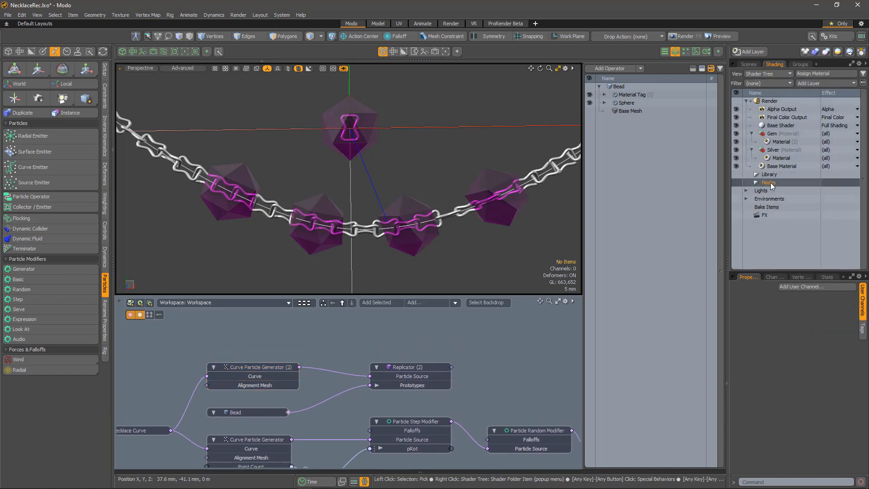
pyautogui.click(821, 84)
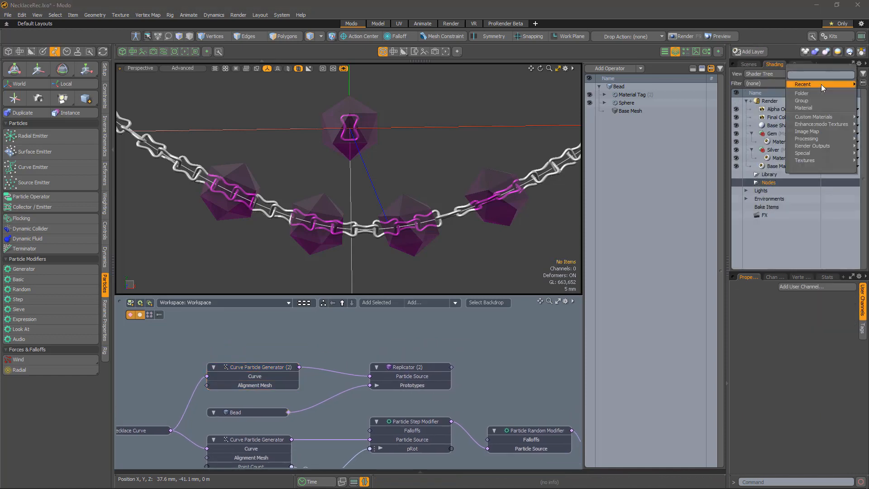
pyautogui.moveTo(805, 138)
pyautogui.click(748, 128)
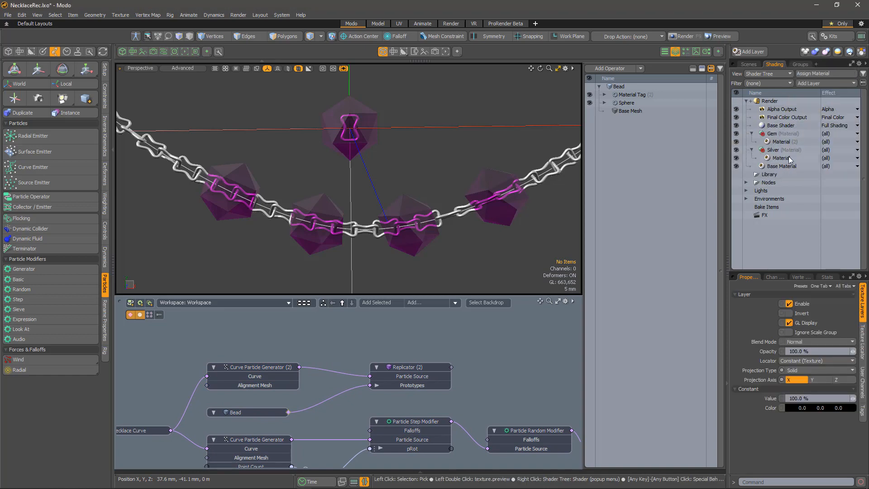
pyautogui.moveTo(776, 191); pyautogui.dragTo(414, 294)
pyautogui.moveTo(457, 356); pyautogui.dragTo(462, 387, button='middle')
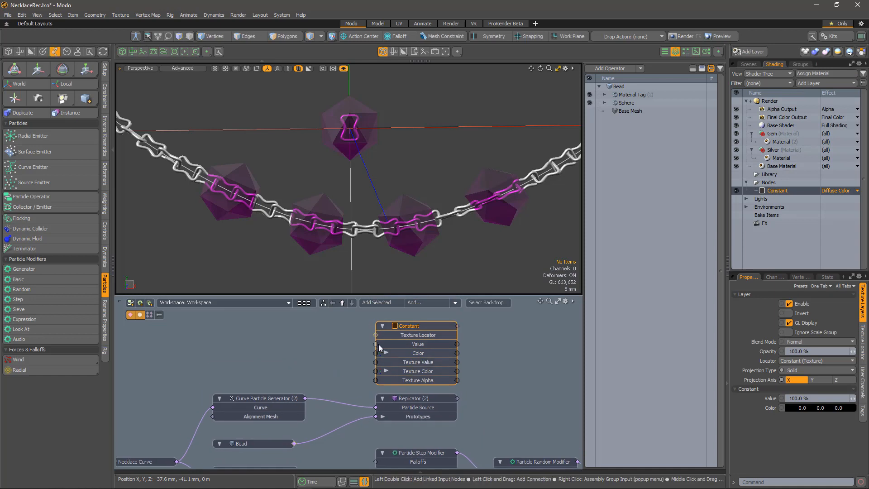
# - Expose the Constant's texture locator as a node and link the second Curve Particle Generator to its Particle Source
pyautogui.doubleClick(377, 337)
pyautogui.moveTo(428, 327); pyautogui.dragTo(439, 354, button='middle')
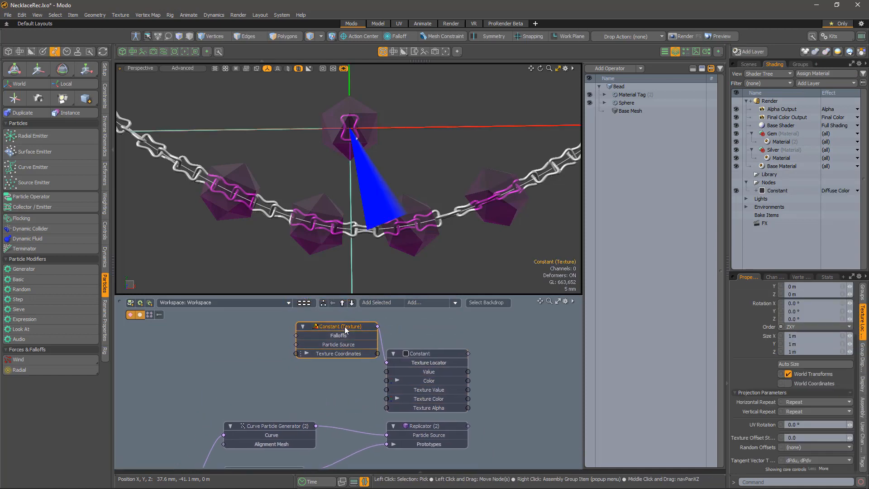
pyautogui.moveTo(439, 354); pyautogui.dragTo(526, 348)
pyautogui.moveTo(320, 355); pyautogui.dragTo(411, 355)
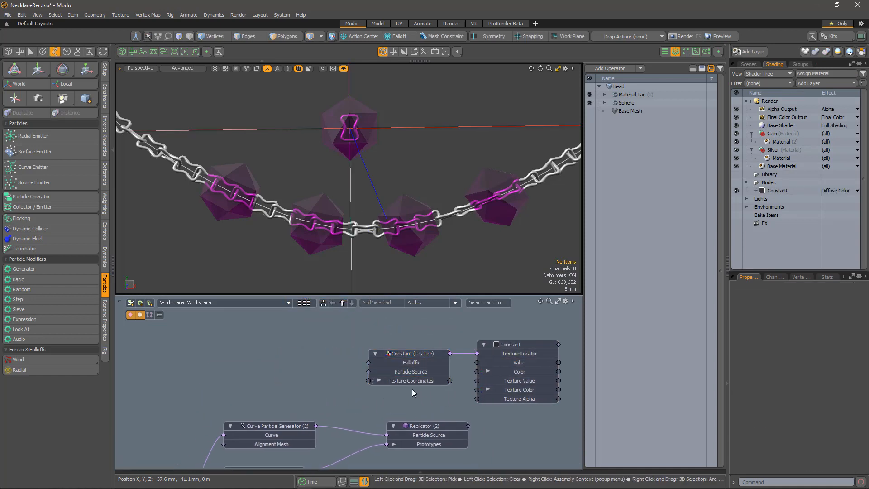
pyautogui.keyDown('alt'); pyautogui.moveTo(407, 404); pyautogui.dragTo(410, 384); pyautogui.keyUp('alt')
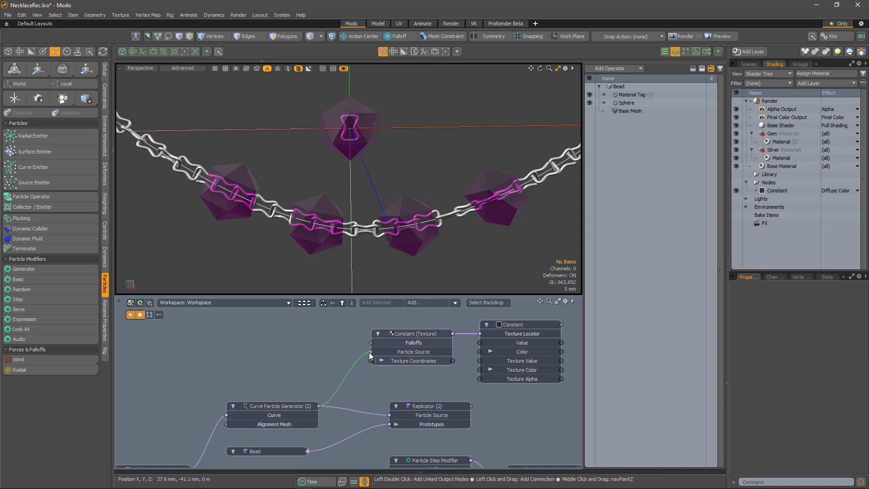
pyautogui.moveTo(370, 355); pyautogui.dragTo(371, 352)
# - Set the Constant texture locator's Particle Size to 2 and the Constant texture's Value to 0%
pyautogui.click(416, 334)
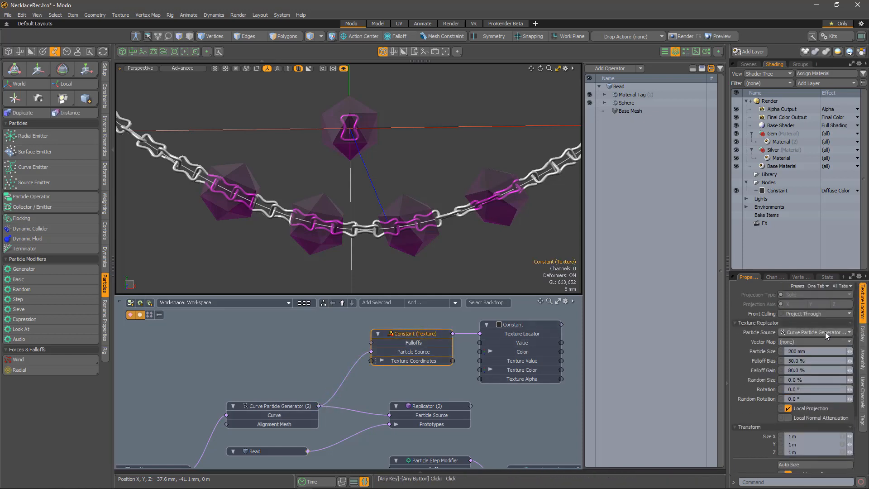
pyautogui.click(797, 351)
pyautogui.write('2')
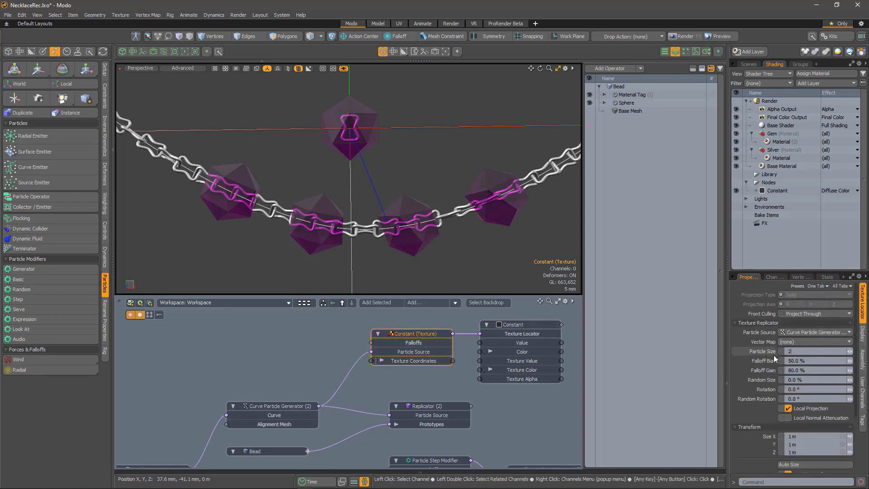
pyautogui.click(531, 326)
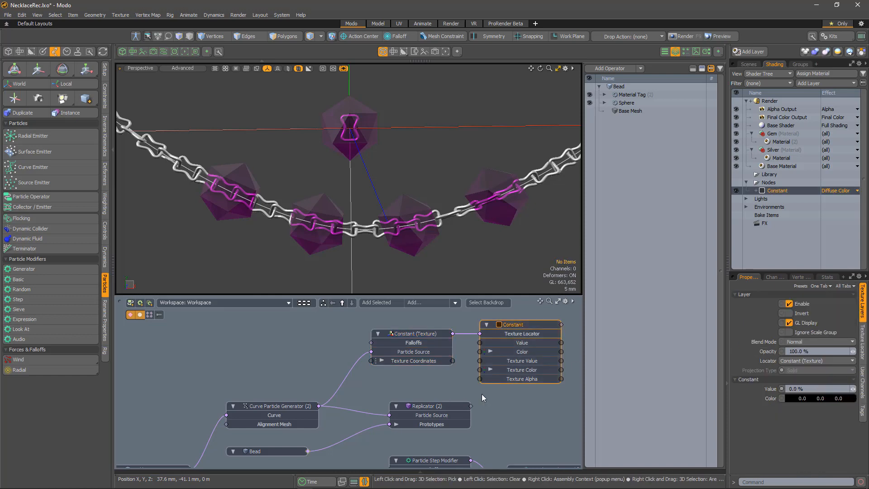
# - Add a Texture Falloff to the schematic beside the Constant texture and link the Constant to its Textures input
pyautogui.keyDown('alt'); pyautogui.moveTo(528, 408); pyautogui.dragTo(344, 418); pyautogui.keyUp('alt')
pyautogui.click(419, 302)
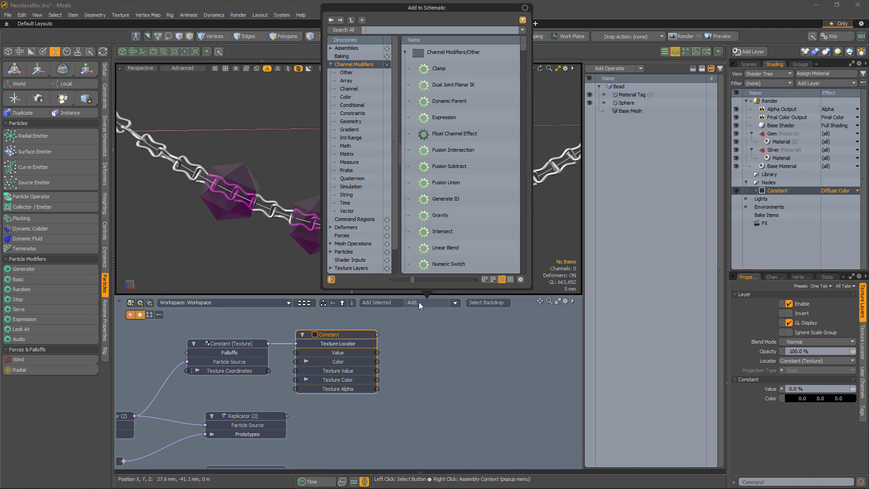
pyautogui.write('texture')
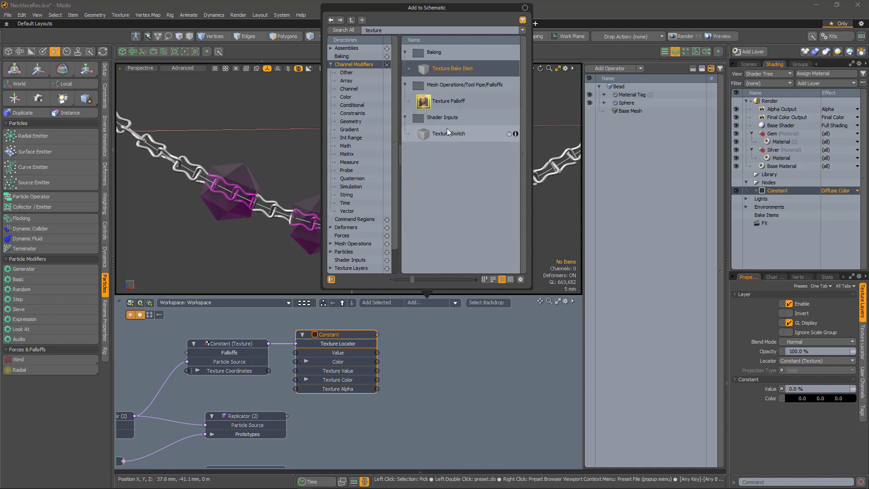
pyautogui.doubleClick(436, 99)
pyautogui.moveTo(392, 378); pyautogui.dragTo(444, 362)
pyautogui.moveTo(377, 334); pyautogui.dragTo(405, 381)
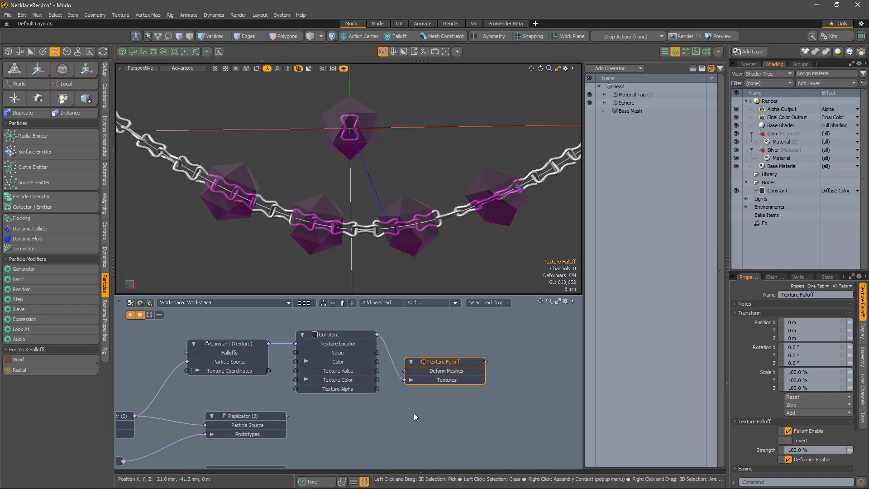
# - Move the chain's Replicator aside to make room and add a Particle Sieve Modifier below the Texture Falloff in the schematic
pyautogui.moveTo(426, 417); pyautogui.dragTo(366, 367, button='middle')
pyautogui.scroll(-1, 367, 366)
pyautogui.moveTo(406, 395); pyautogui.dragTo(407, 353, button='middle')
pyautogui.moveTo(399, 404); pyautogui.dragTo(512, 404)
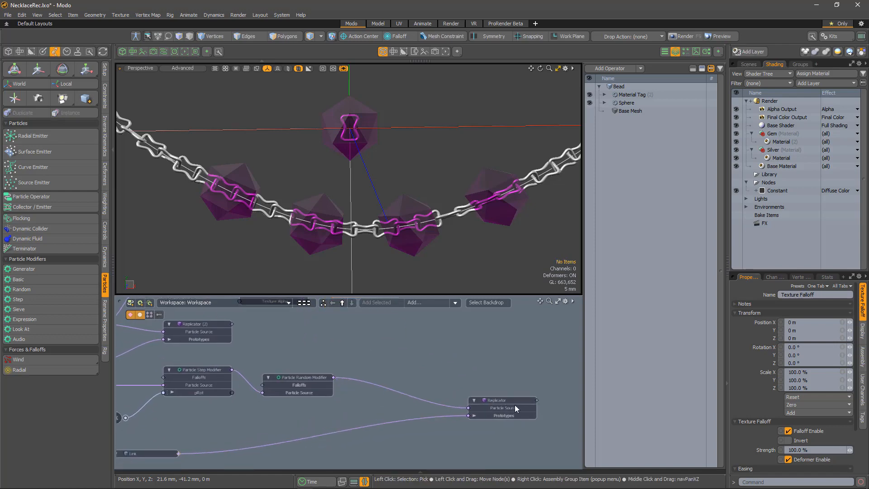
pyautogui.click(421, 354)
pyautogui.moveTo(420, 352); pyautogui.dragTo(417, 388, button='middle')
pyautogui.moveTo(366, 309); pyautogui.dragTo(377, 348)
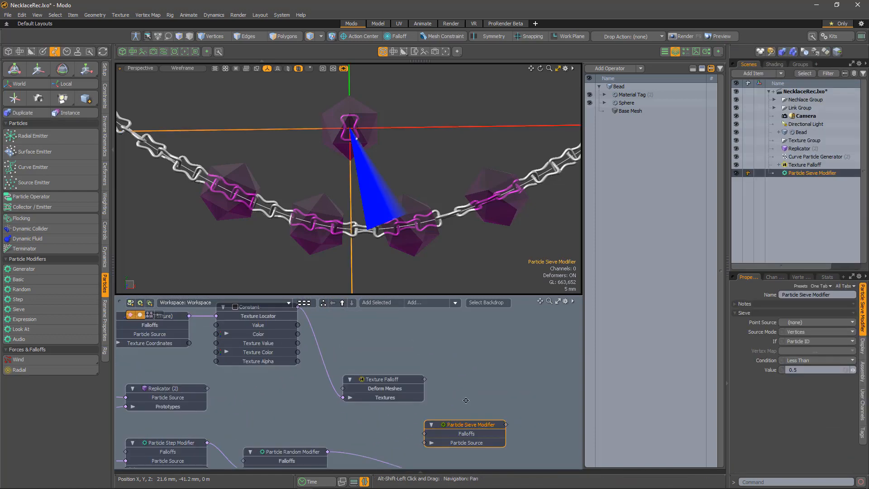
# - Link the Texture Falloff and Particle Random Modifier into the Particle Sieve Modifier, and feed the sieve into the chain Replicator's Particle Source
pyautogui.moveTo(466, 399); pyautogui.dragTo(398, 354, button='middle')
pyautogui.click(344, 340)
pyautogui.moveTo(334, 334); pyautogui.dragTo(353, 398)
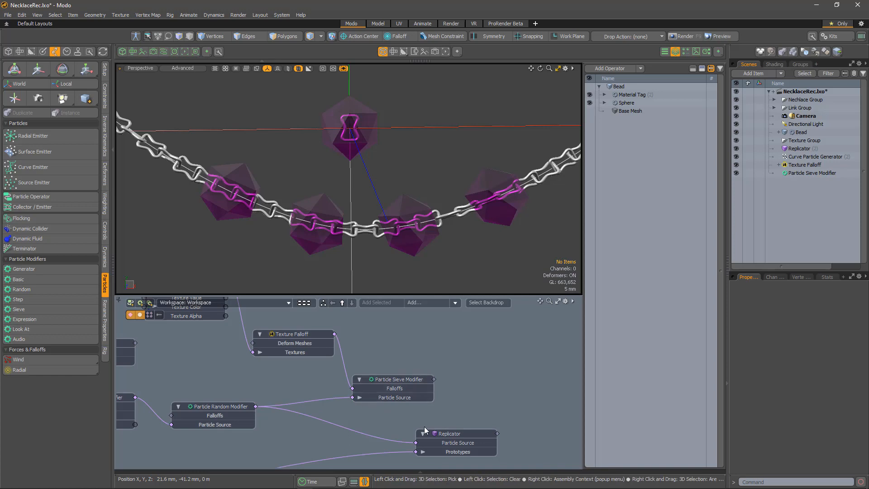
pyautogui.moveTo(415, 443); pyautogui.dragTo(492, 438)
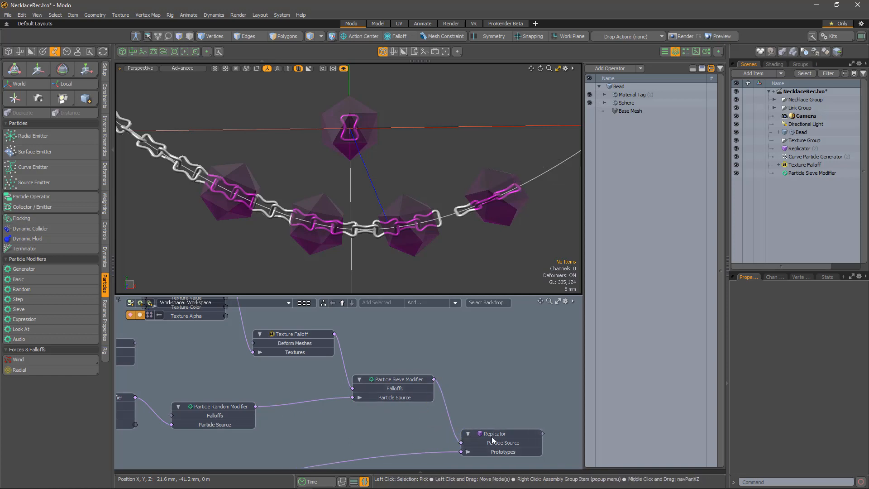
# - Set the Particle Sieve Modifier's If option to Falloff and its Condition to Greater Than
pyautogui.click(409, 379)
pyautogui.click(817, 341)
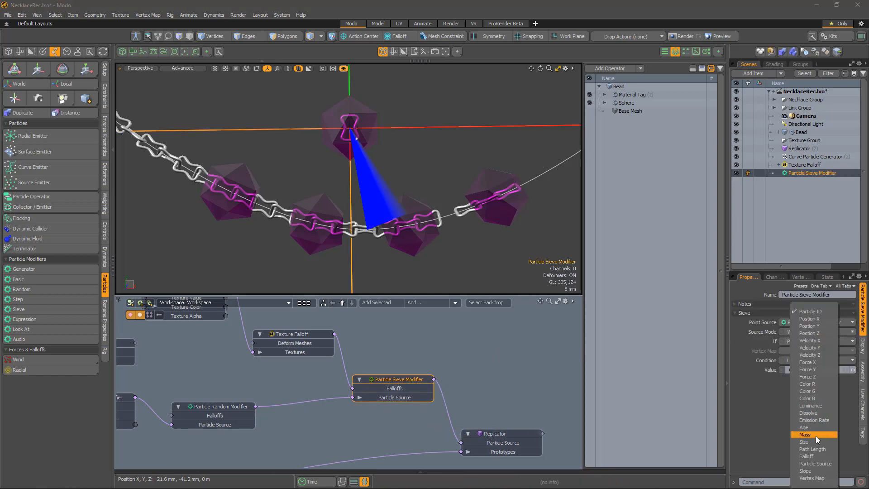
pyautogui.click(817, 456)
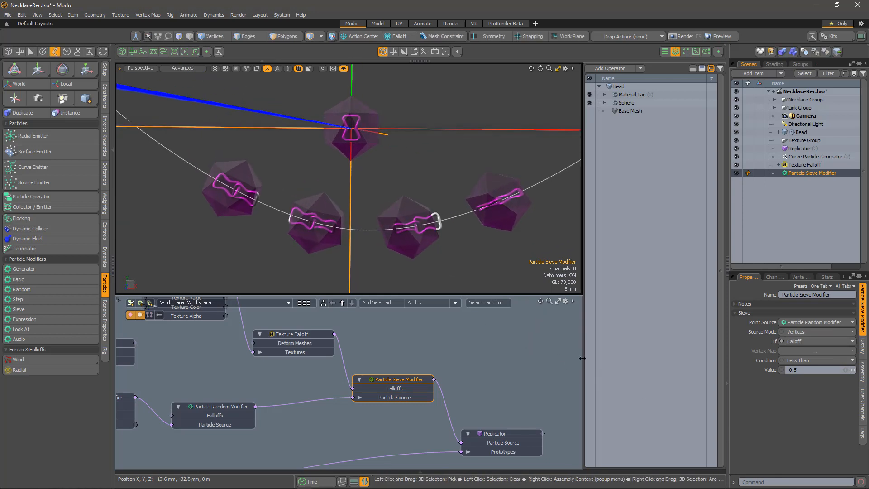
pyautogui.click(817, 360)
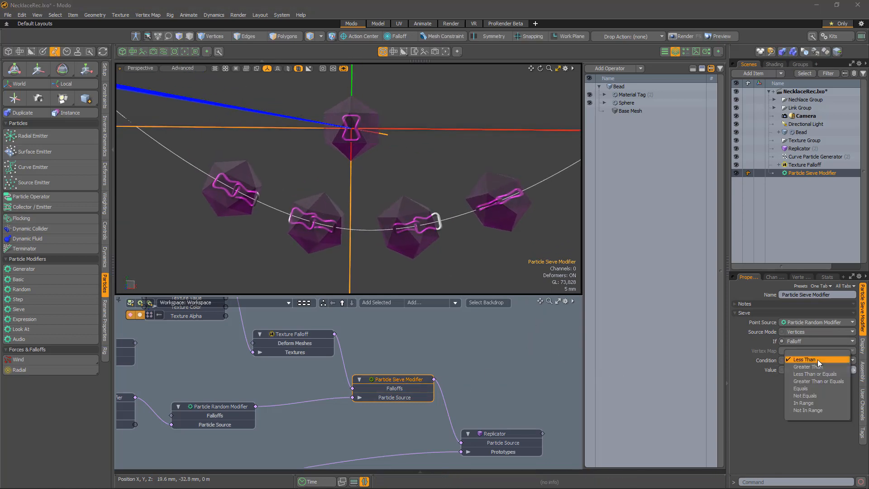
pyautogui.click(810, 367)
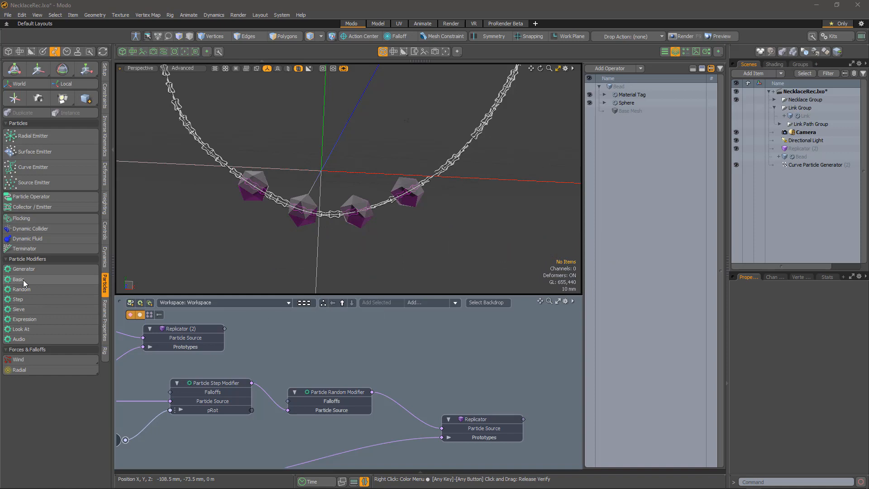
# - Add a basic Particle Modifier to the schematic and place it between the Particle Random Modifier and the chain's Replicator, spacing the nodes apart
pyautogui.click(23, 280)
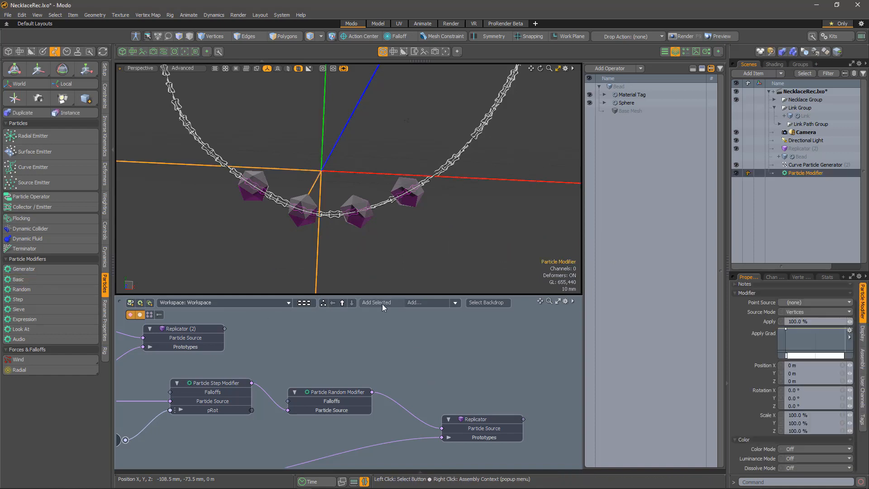
pyautogui.click(382, 304)
pyautogui.moveTo(372, 400); pyautogui.dragTo(453, 364)
pyautogui.moveTo(473, 419); pyautogui.dragTo(546, 419)
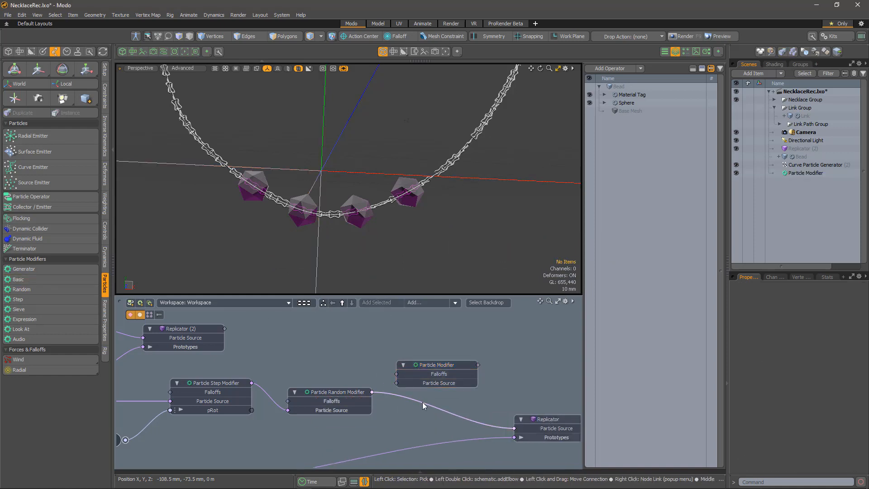
# - Wire the Particle Modifier between the Particle Random Modifier and the Replicator's Particle Source
pyautogui.moveTo(423, 402); pyautogui.dragTo(478, 366)
pyautogui.moveTo(372, 391); pyautogui.dragTo(397, 383)
pyautogui.moveTo(452, 366); pyautogui.dragTo(452, 376)
pyautogui.click(452, 376)
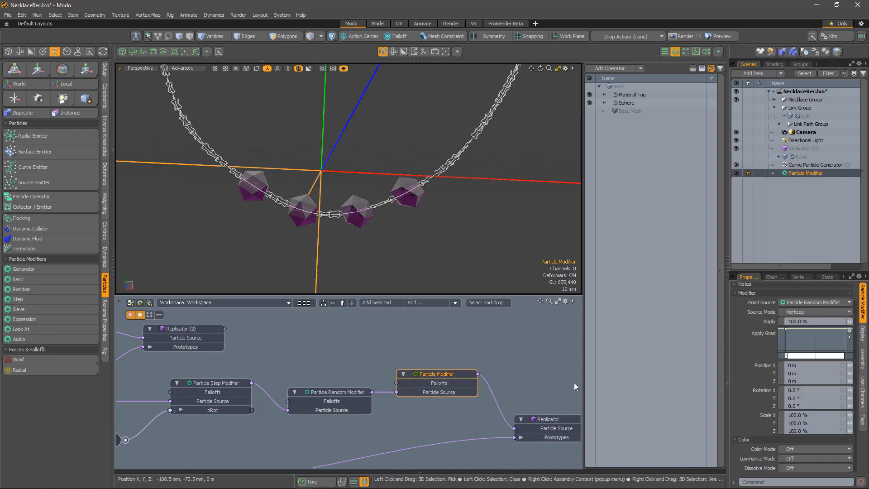
# - Set the Particle Modifier's Dissolve Mode to Normal and open its Dissolve gradient in the Gradient Editor, moved clear of the necklace view
pyautogui.click(814, 467)
pyautogui.click(798, 451)
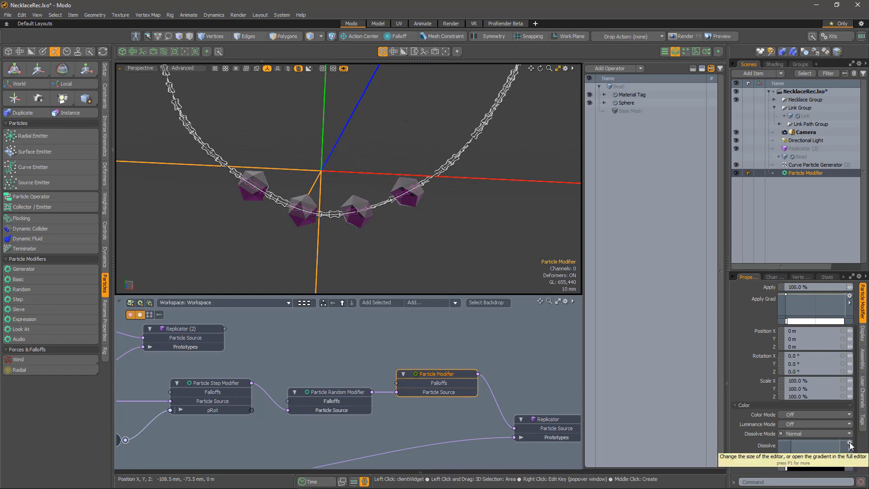
pyautogui.click(849, 443)
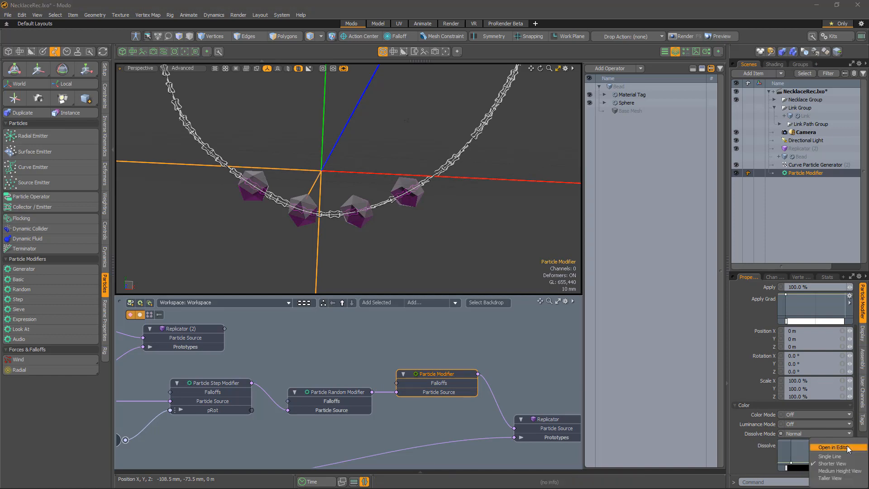
pyautogui.click(832, 447)
pyautogui.moveTo(491, 98); pyautogui.dragTo(472, 271)
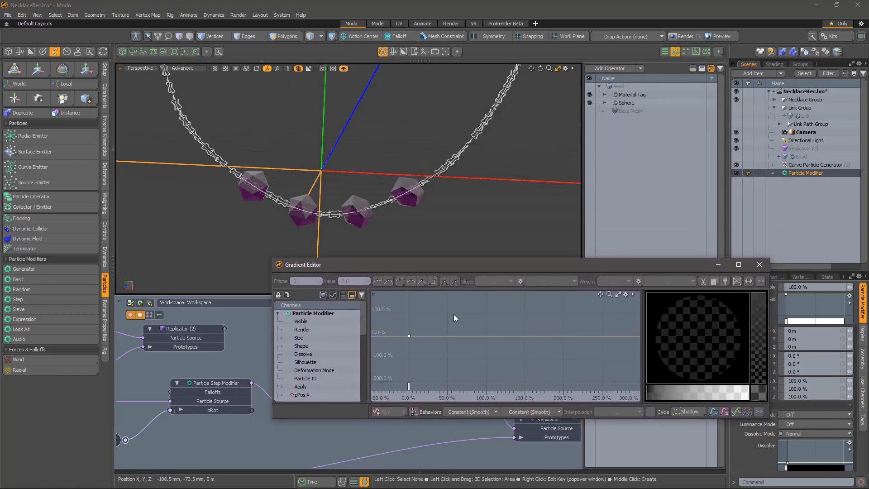
# - Add seven keys with a value of 0% along the Dissolve gradient, spaced from about 15% to just over 100% input
pyautogui.middleClick(420, 336)
pyautogui.middleClick(430, 335)
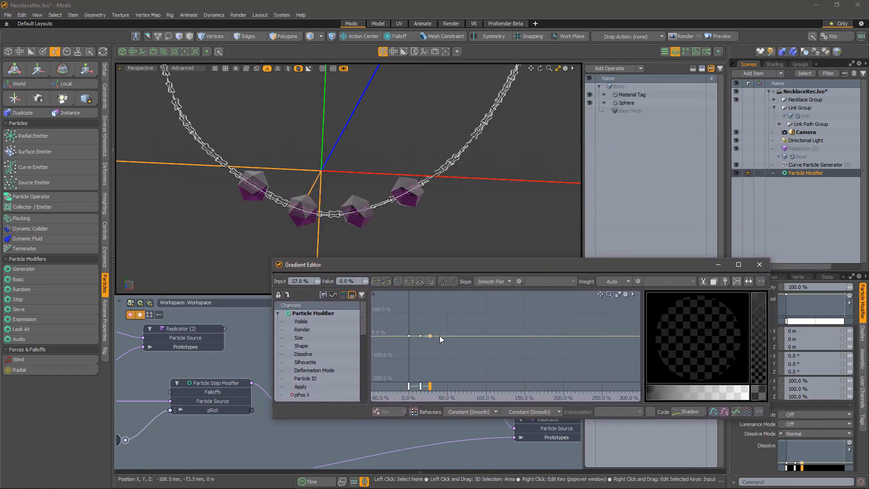
pyautogui.middleClick(442, 336)
pyautogui.middleClick(454, 335)
pyautogui.middleClick(468, 336)
pyautogui.middleClick(482, 336)
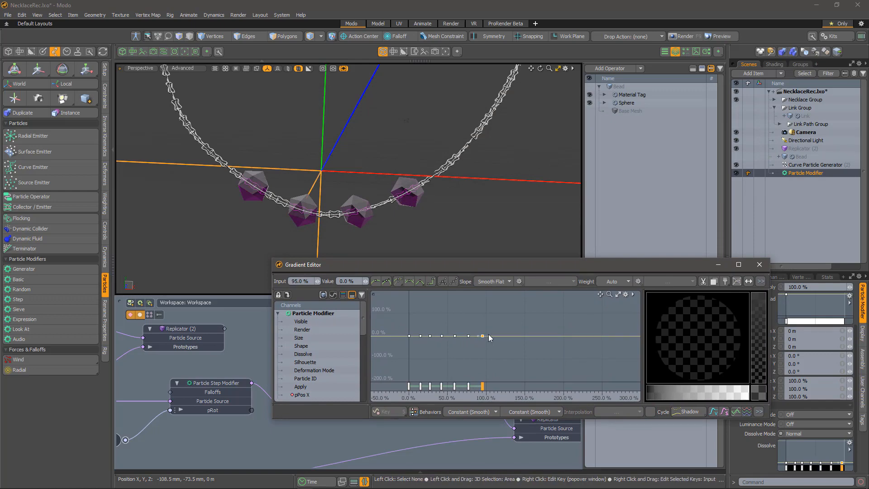
pyautogui.middleClick(488, 335)
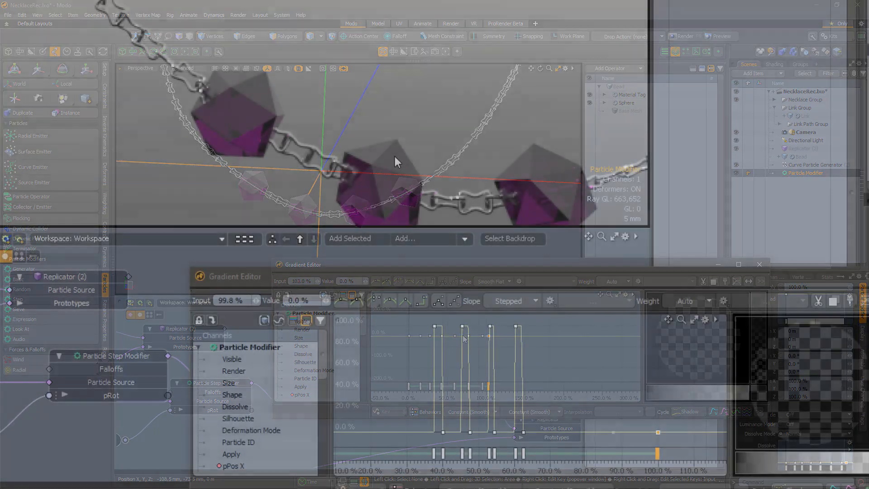